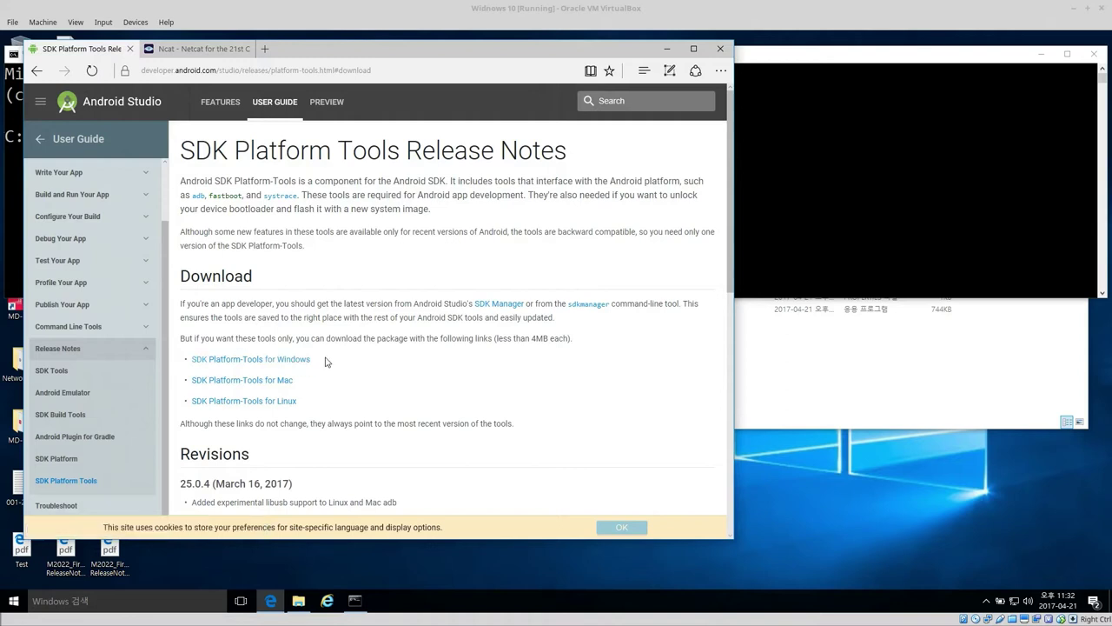
Highlight the 'SDK Platform-Tools for Windows' link and bring the platform-tools folder forward
{"action": "left_click_drag", "start_coordinate": [311, 359], "coordinate": [189, 359]}
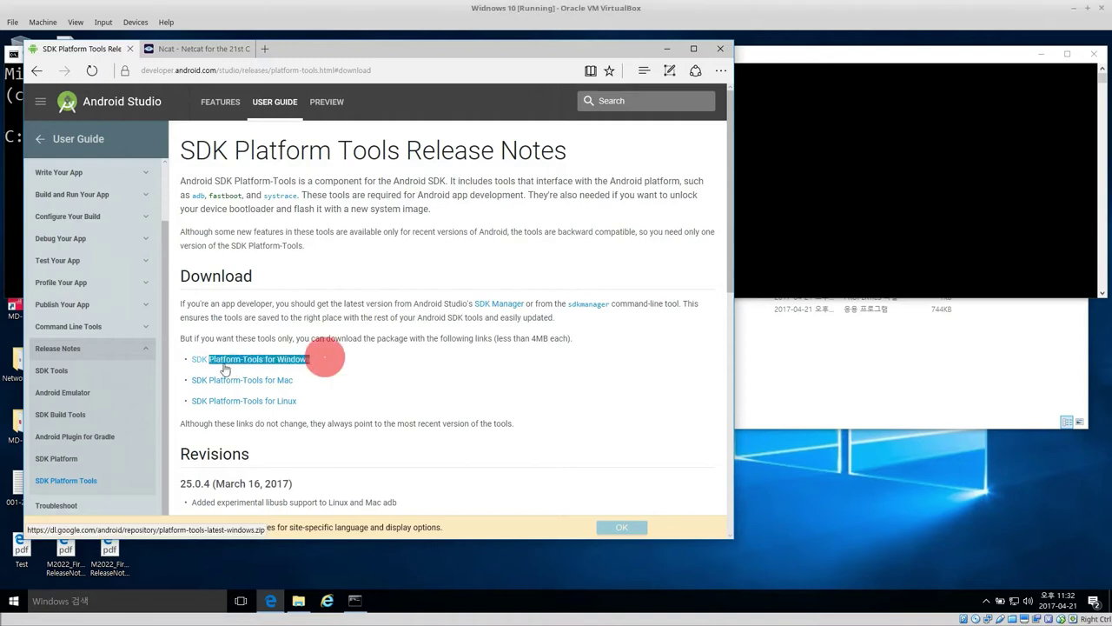
{"action": "left_click", "coordinate": [943, 348]}
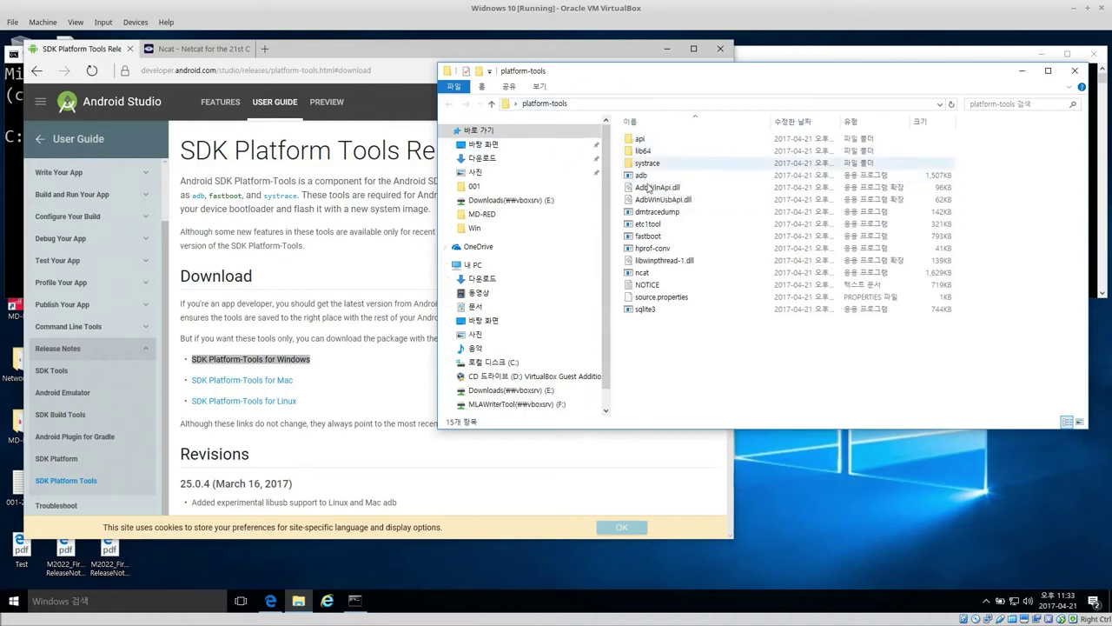
Select adb.exe in the platform-tools folder, then return to the release notes page
{"action": "left_click", "coordinate": [641, 176]}
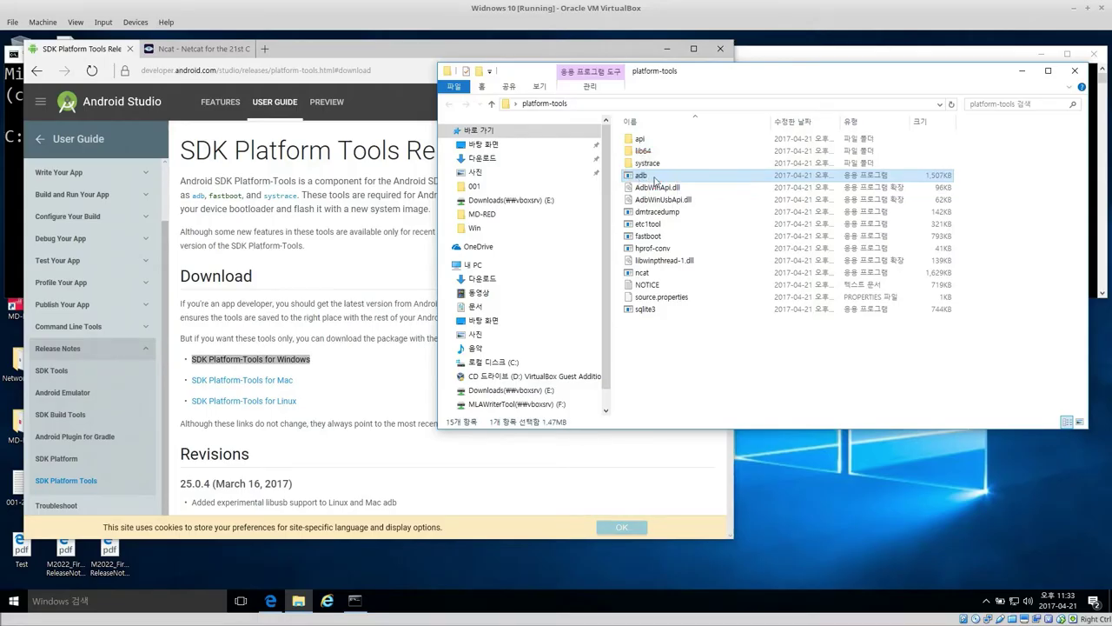
{"action": "left_click", "coordinate": [472, 452]}
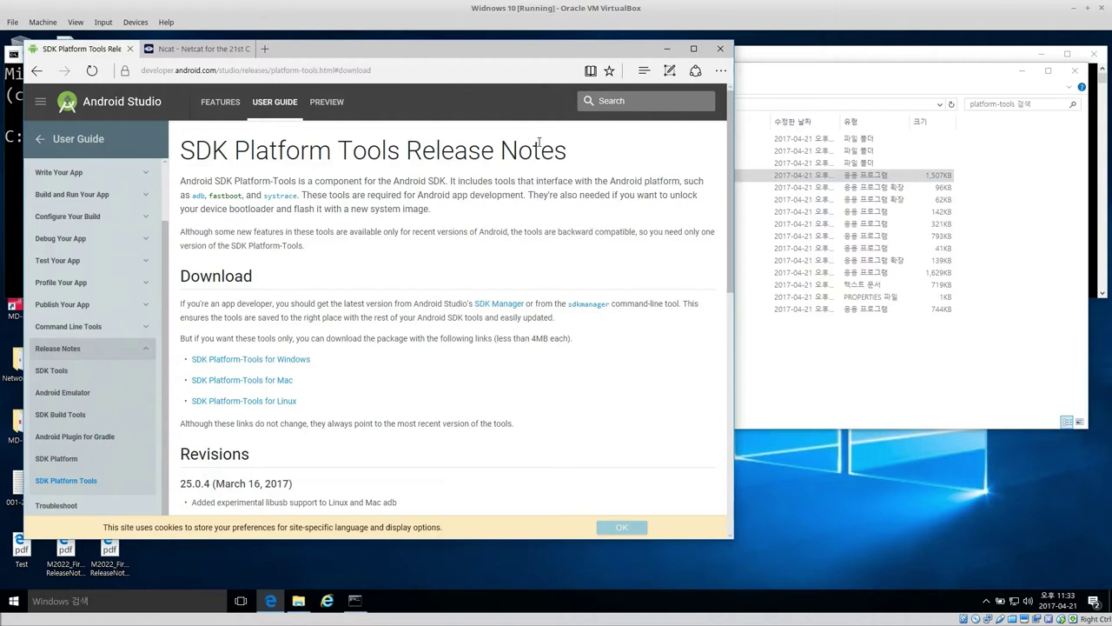
Show the Ncat page and highlight 'You can download it inside a zip file here'
{"action": "left_click", "coordinate": [171, 49]}
{"action": "scroll", "coordinate": [400, 235], "scroll_direction": "up", "scroll_amount": 5}
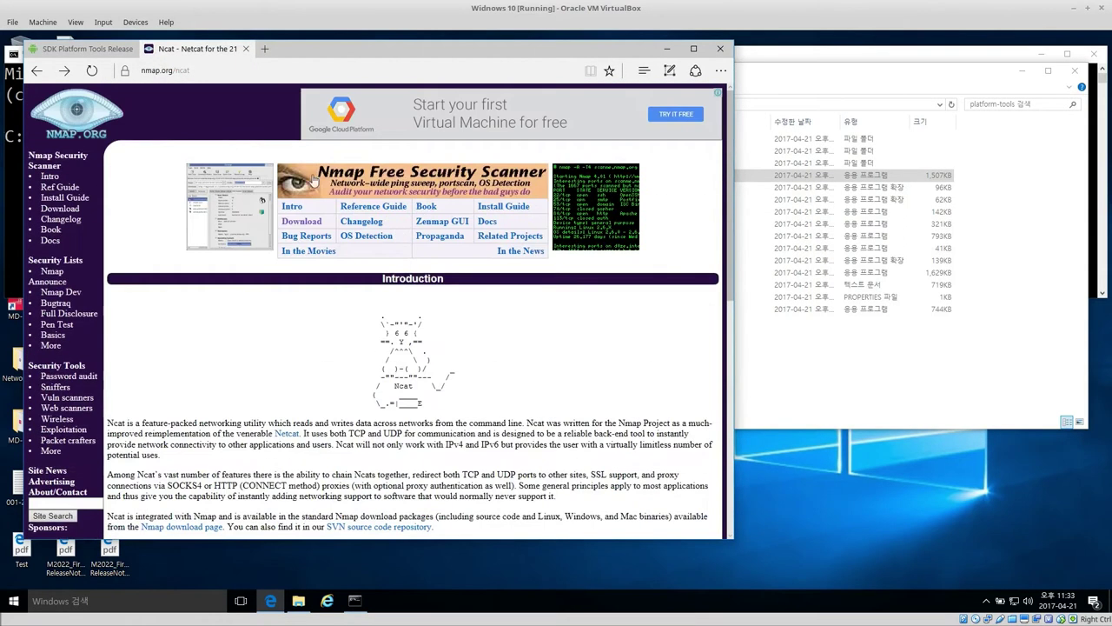
{"action": "left_click", "coordinate": [177, 70]}
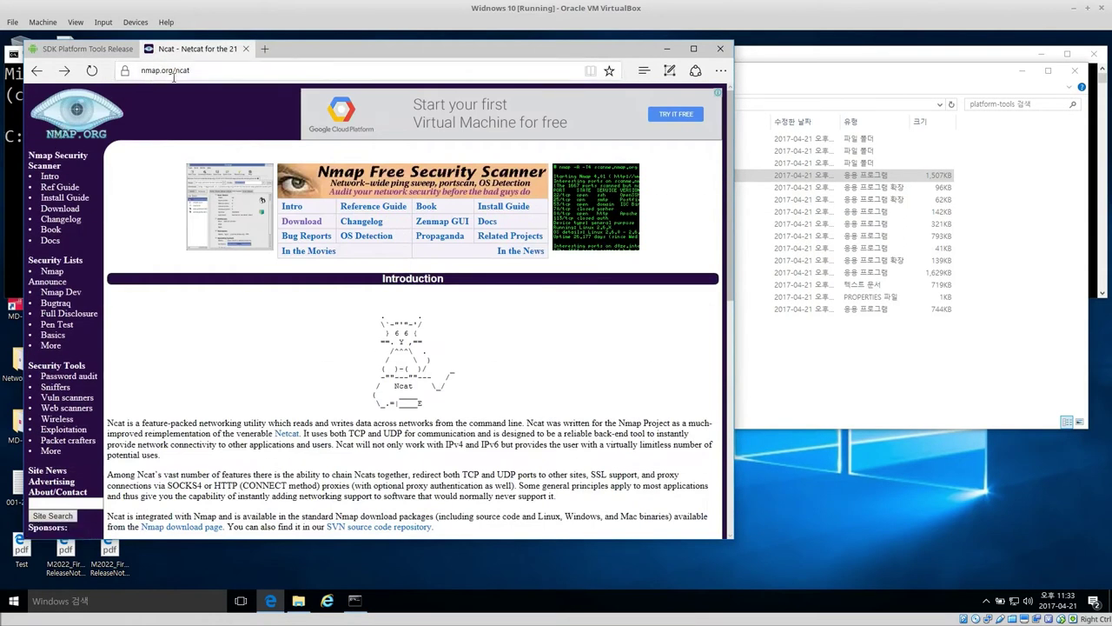
{"action": "double_click", "coordinate": [200, 71]}
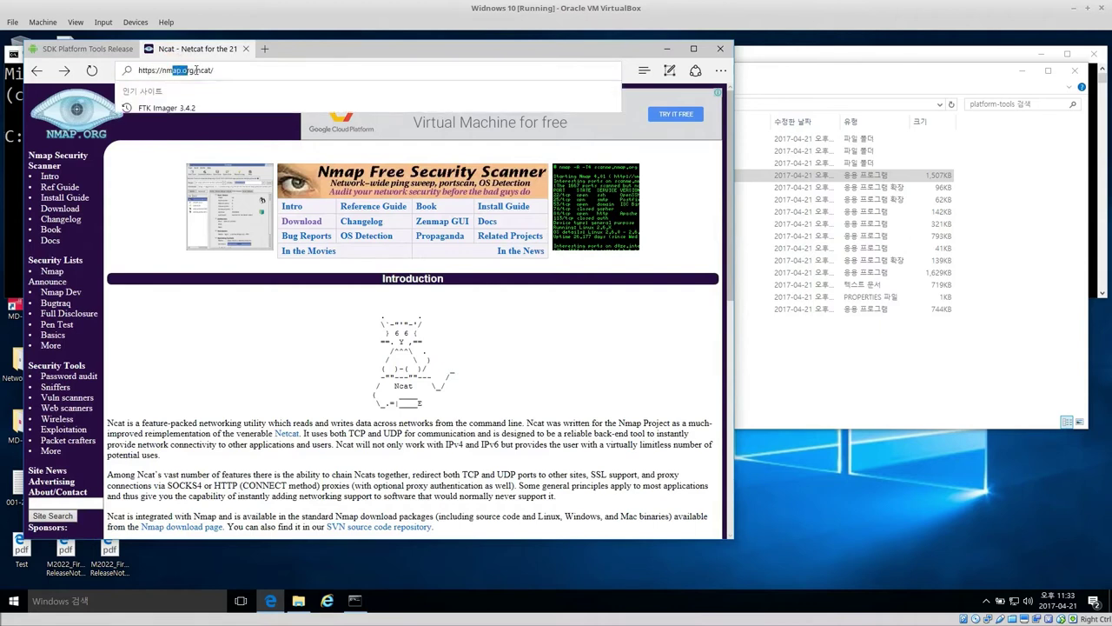
{"action": "left_click", "coordinate": [259, 377]}
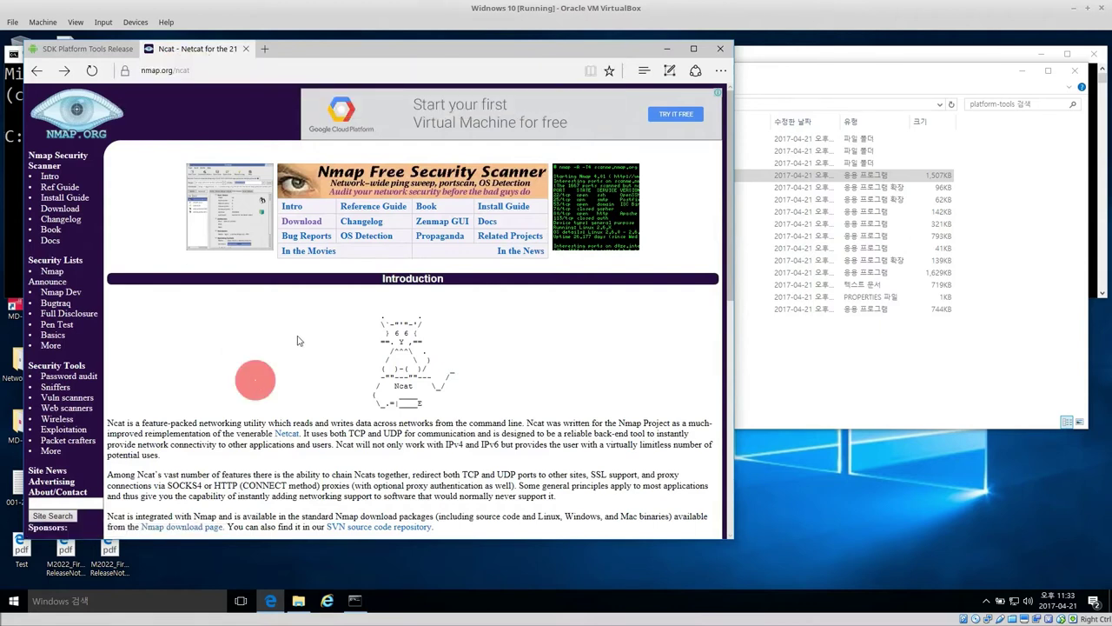
{"action": "scroll", "coordinate": [304, 336], "scroll_direction": "down", "scroll_amount": 3}
{"action": "scroll", "coordinate": [305, 335], "scroll_direction": "down", "scroll_amount": 1}
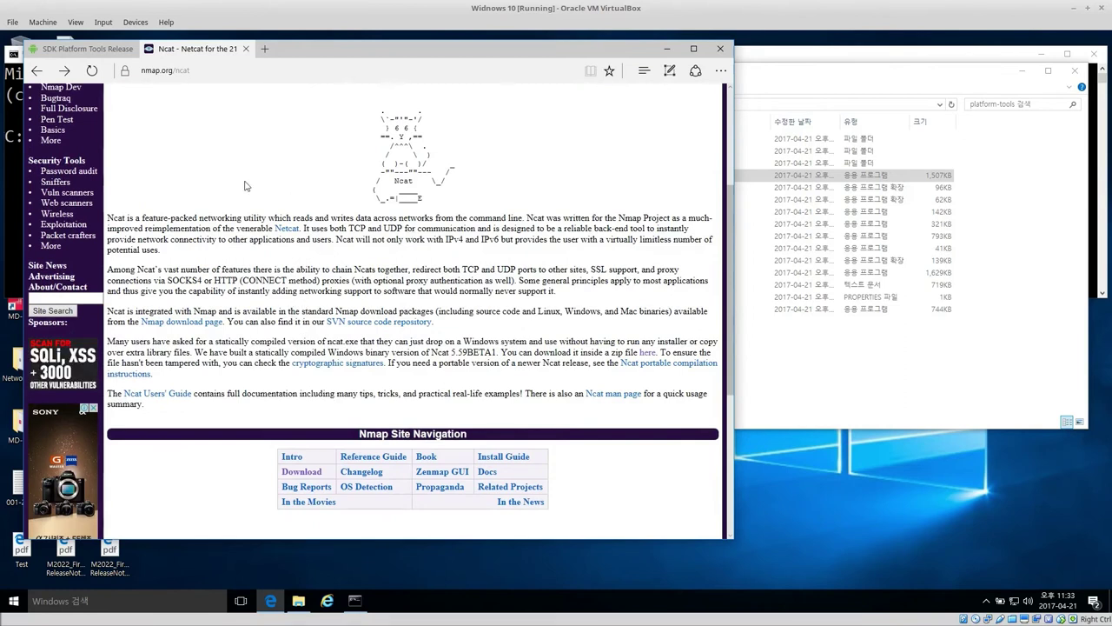
{"action": "scroll", "coordinate": [409, 277], "scroll_direction": "up", "scroll_amount": 5}
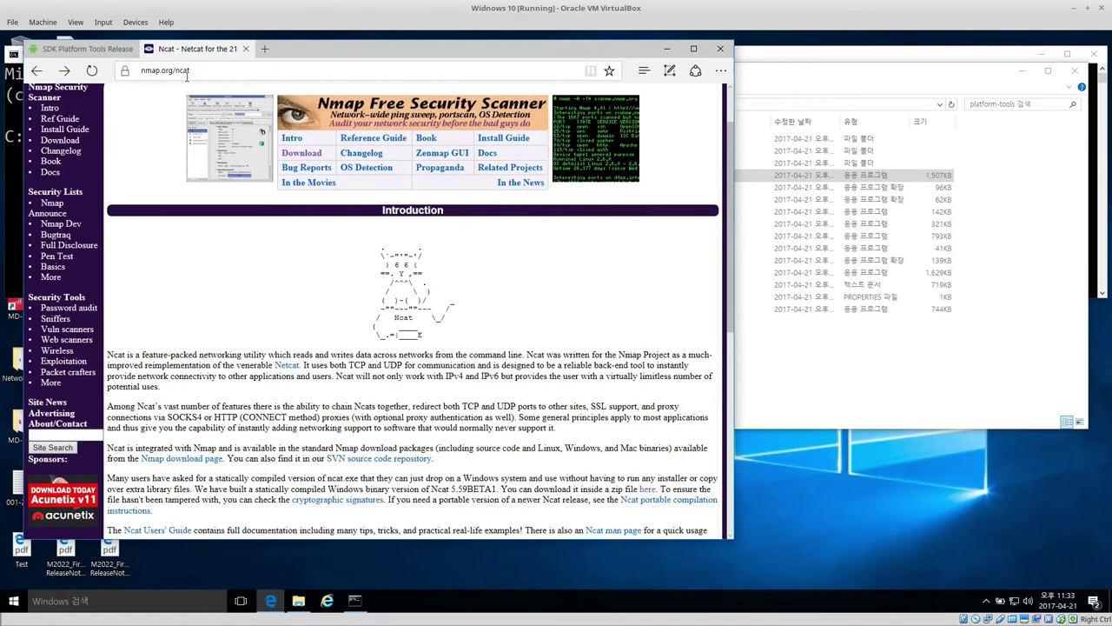
{"action": "scroll", "coordinate": [312, 403], "scroll_direction": "down", "scroll_amount": 3}
{"action": "scroll", "coordinate": [313, 403], "scroll_direction": "down", "scroll_amount": 1}
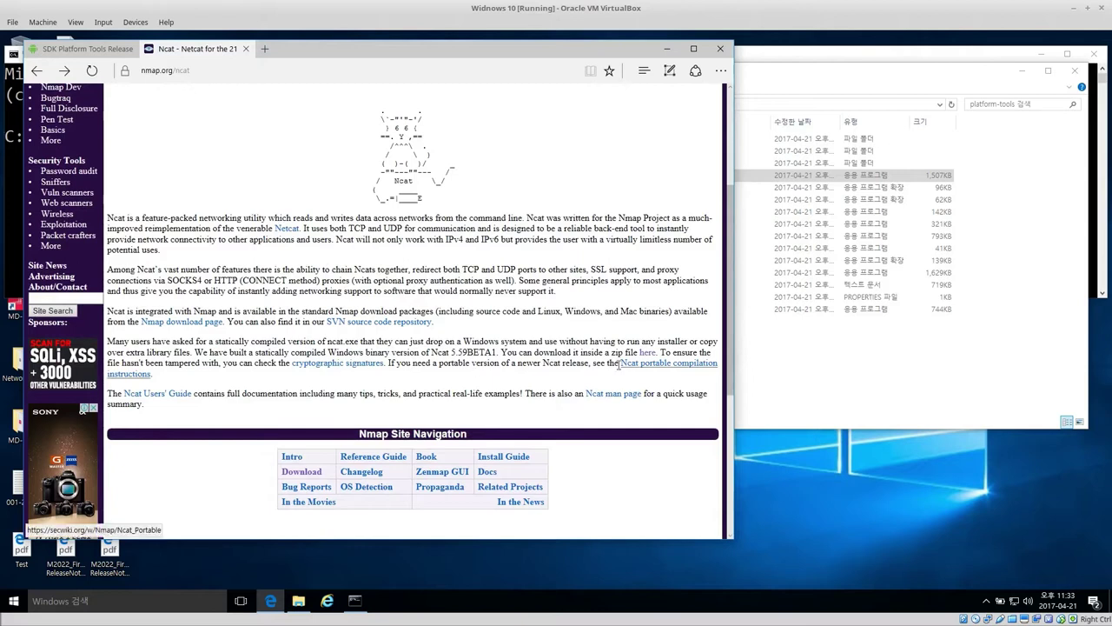
{"action": "left_click_drag", "start_coordinate": [503, 351], "coordinate": [656, 352]}
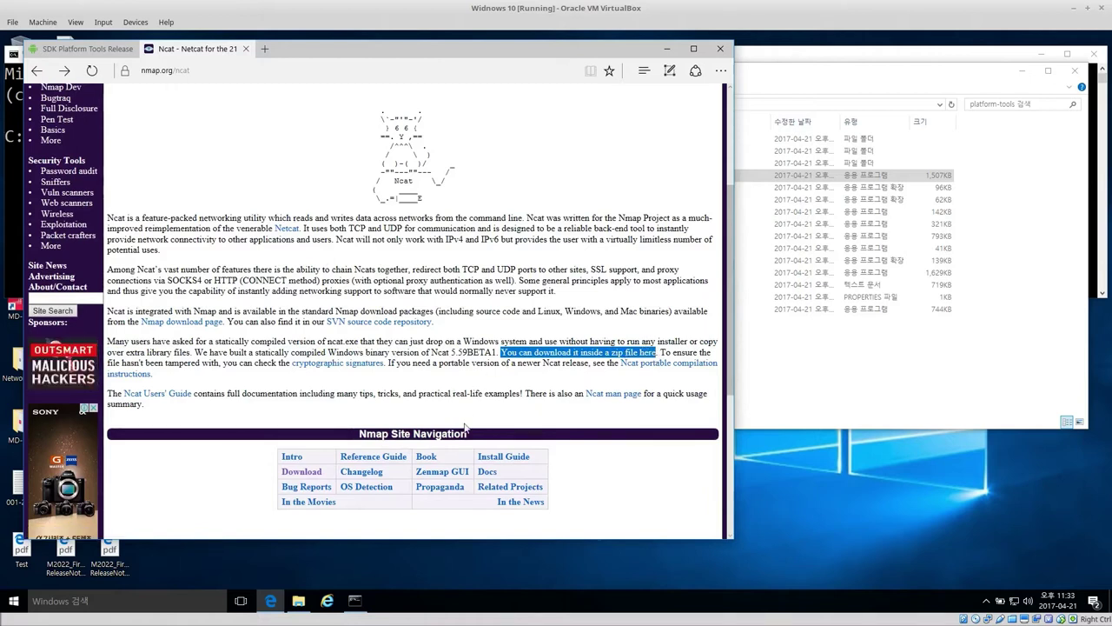
Select ncat.exe beside adb and reveal the platform-tools folder path in the address bar
{"action": "left_click", "coordinate": [838, 385]}
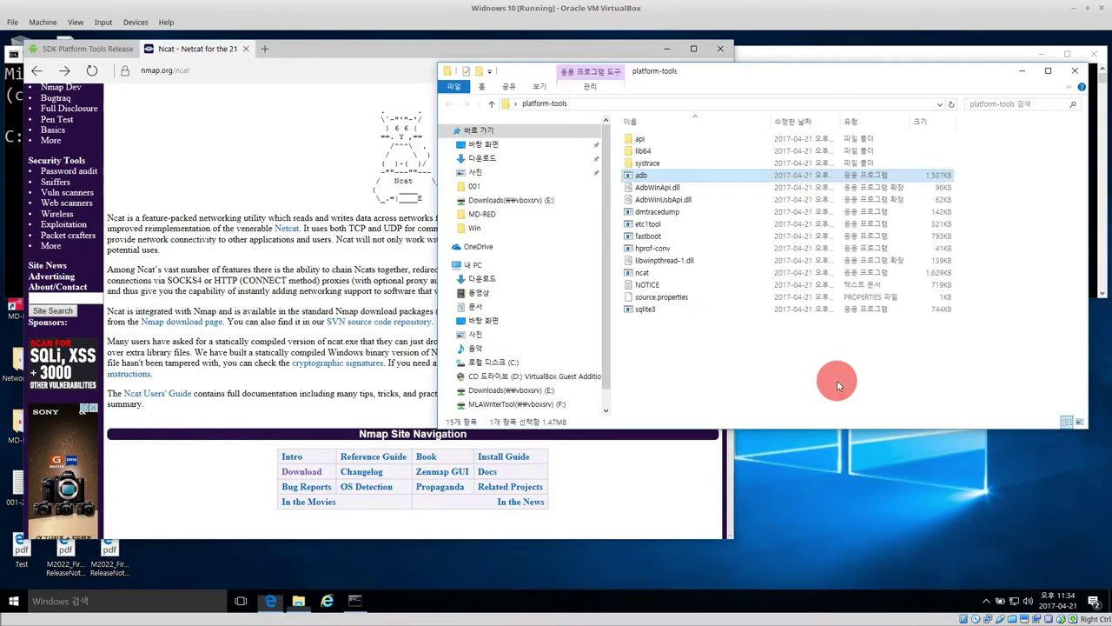
{"action": "left_click", "coordinate": [643, 273]}
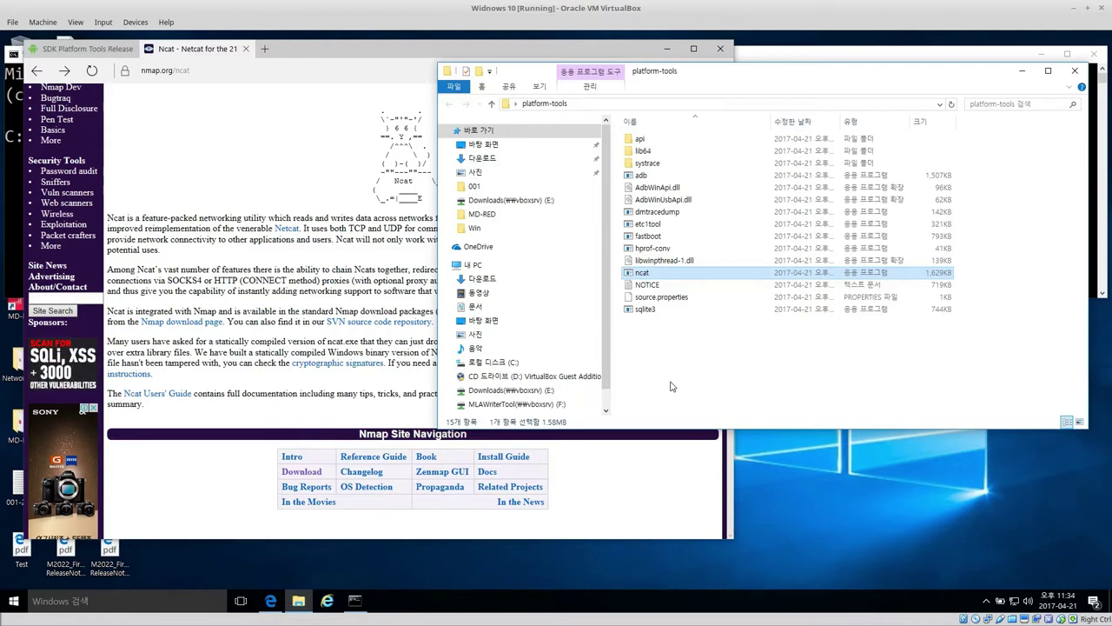
{"action": "left_click", "coordinate": [624, 104]}
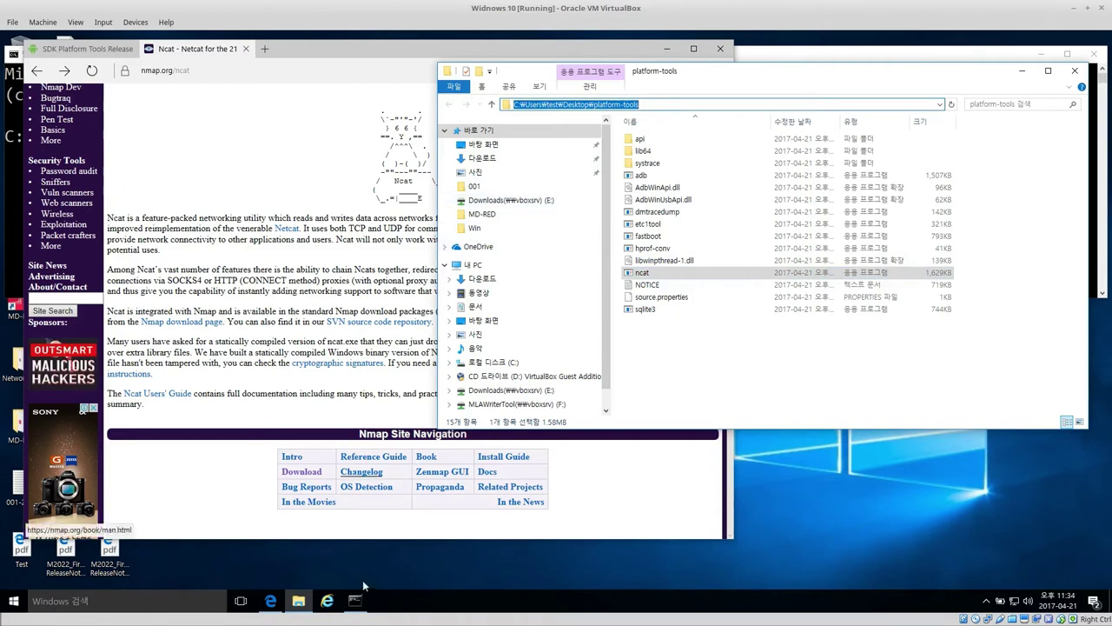
{"action": "mouse_move", "coordinate": [355, 601]}
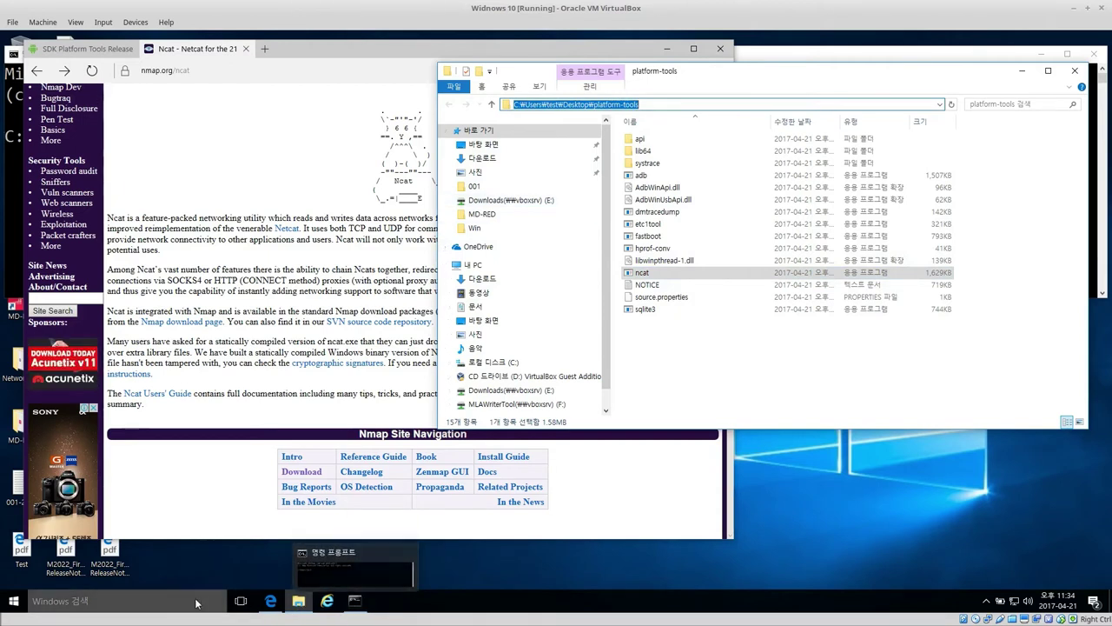
Open Command Prompt, change into the platform-tools folder and list its files
{"action": "key", "text": "super"}
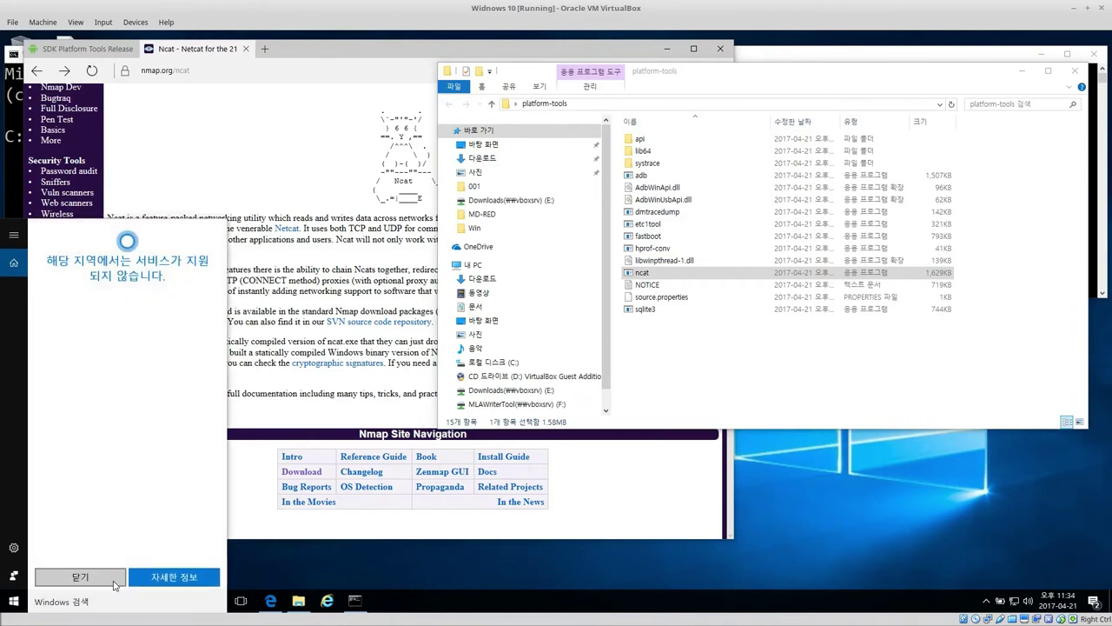
{"action": "type", "text": "cmd"}
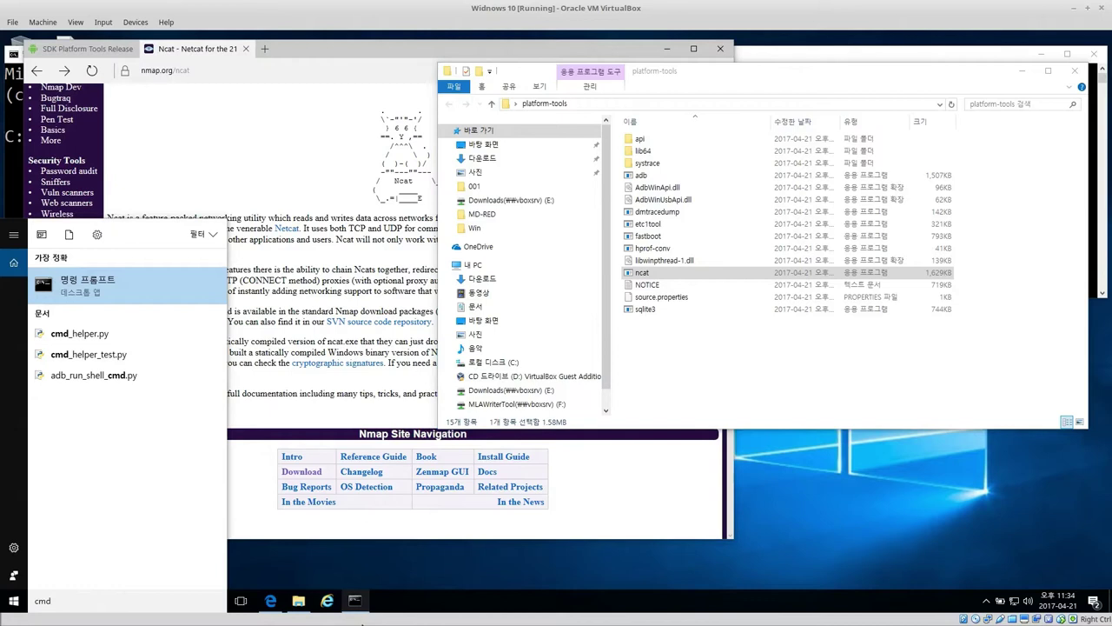
{"action": "left_click", "coordinate": [354, 601]}
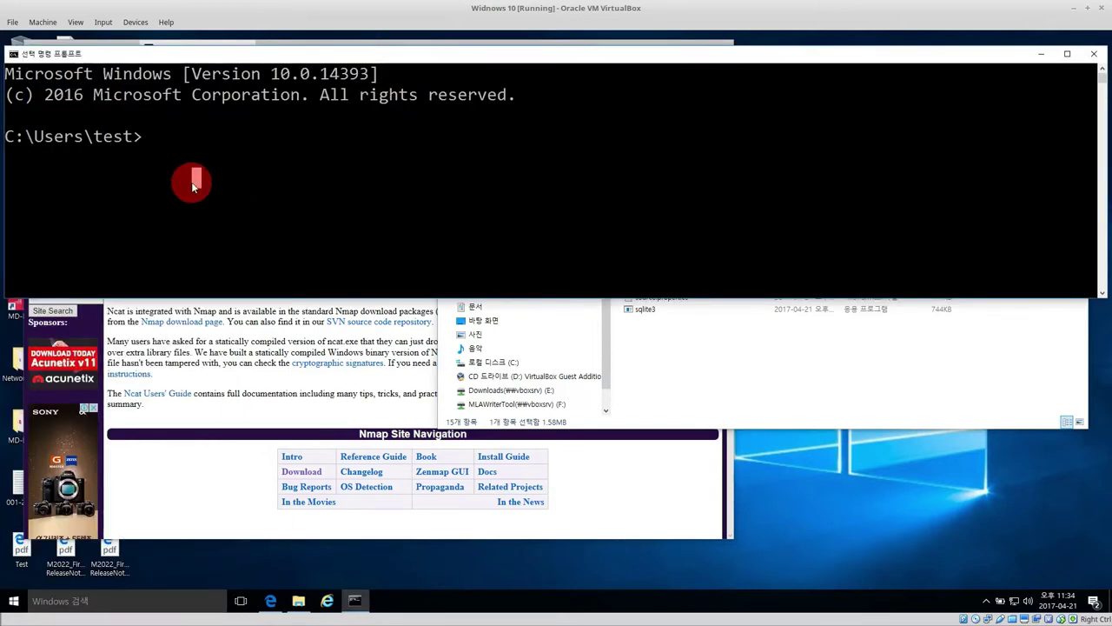
{"action": "type", "text": "cd"}
{"action": "right_click", "coordinate": [174, 144]}
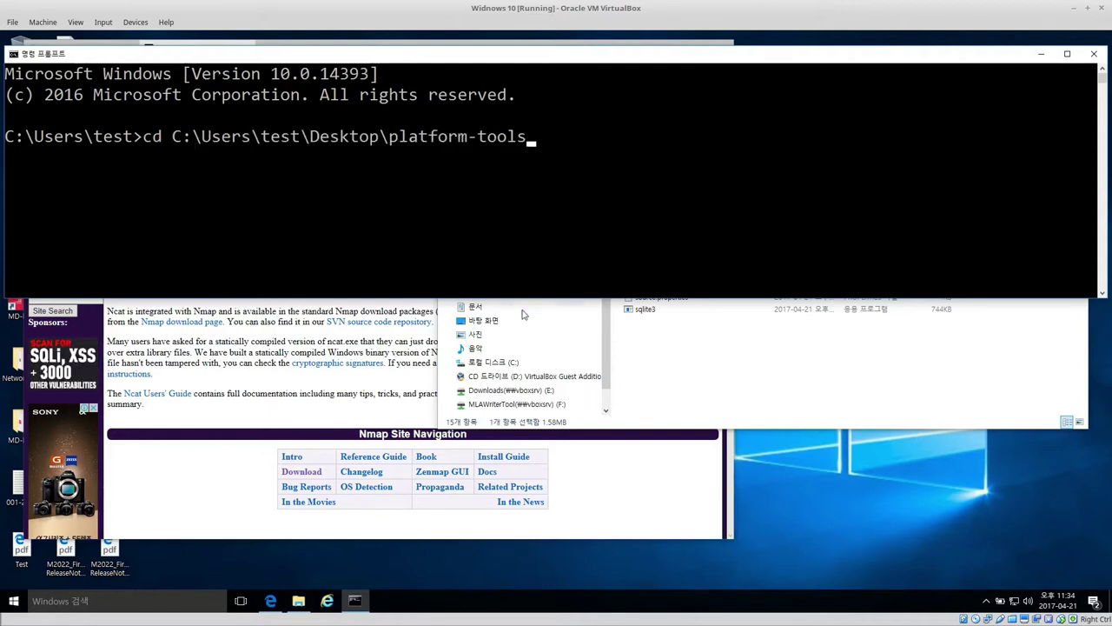
{"action": "key", "text": "Return"}
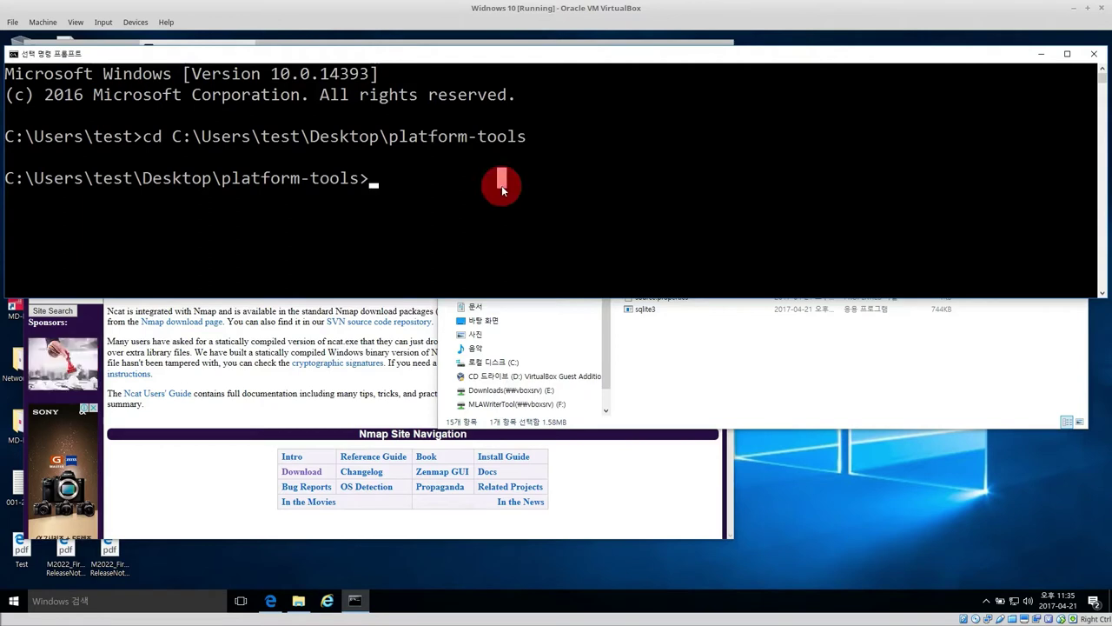
{"action": "type", "text": "dir"}
{"action": "key", "text": "Return"}
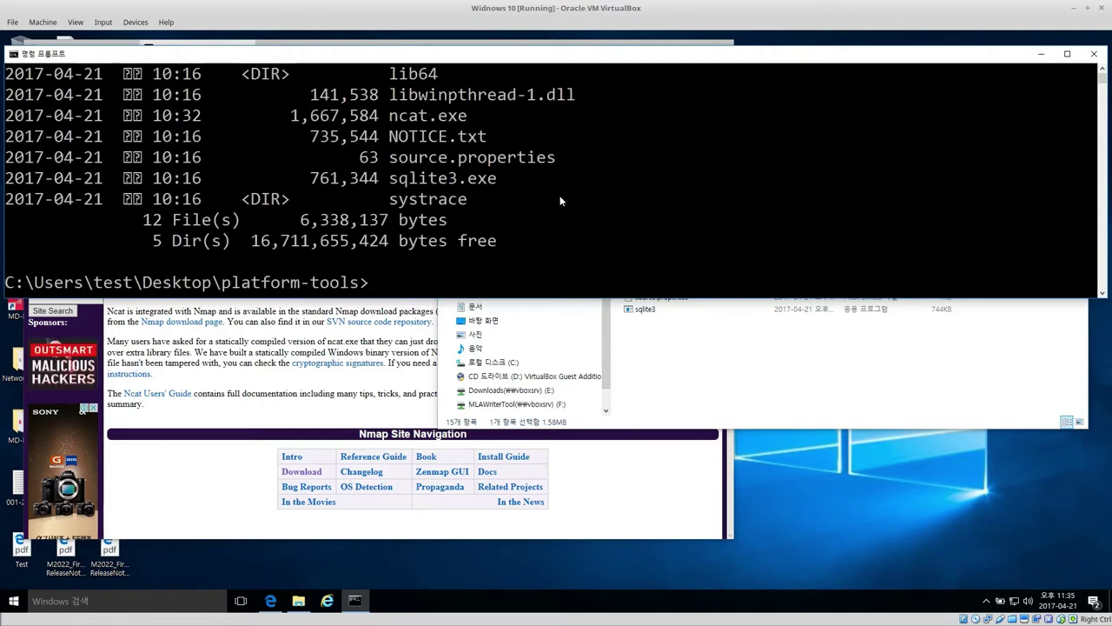
{"action": "scroll", "coordinate": [561, 201], "scroll_direction": "up", "scroll_amount": 2}
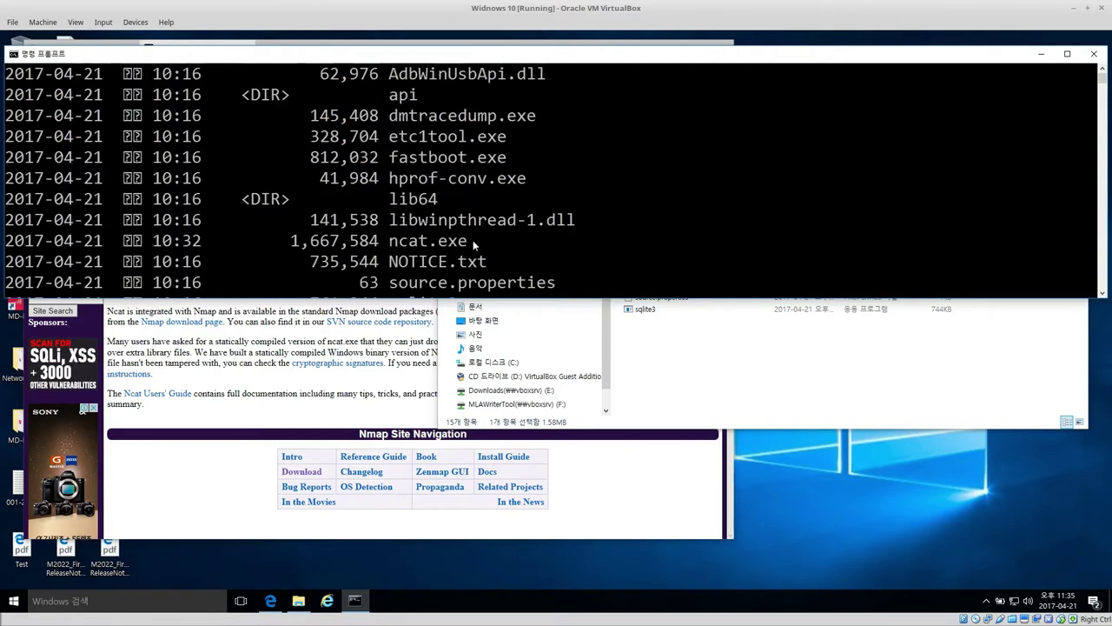
{"action": "scroll", "coordinate": [502, 224], "scroll_direction": "up", "scroll_amount": 2}
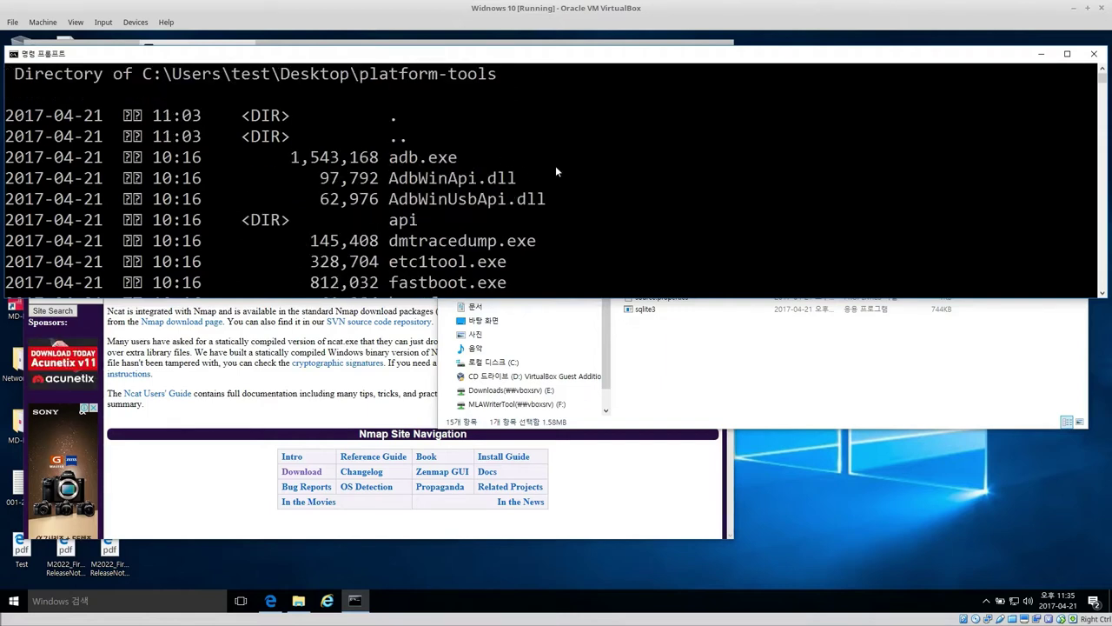
{"action": "scroll", "coordinate": [555, 165], "scroll_direction": "down", "scroll_amount": 3}
{"action": "scroll", "coordinate": [555, 165], "scroll_direction": "down", "scroll_amount": 1}
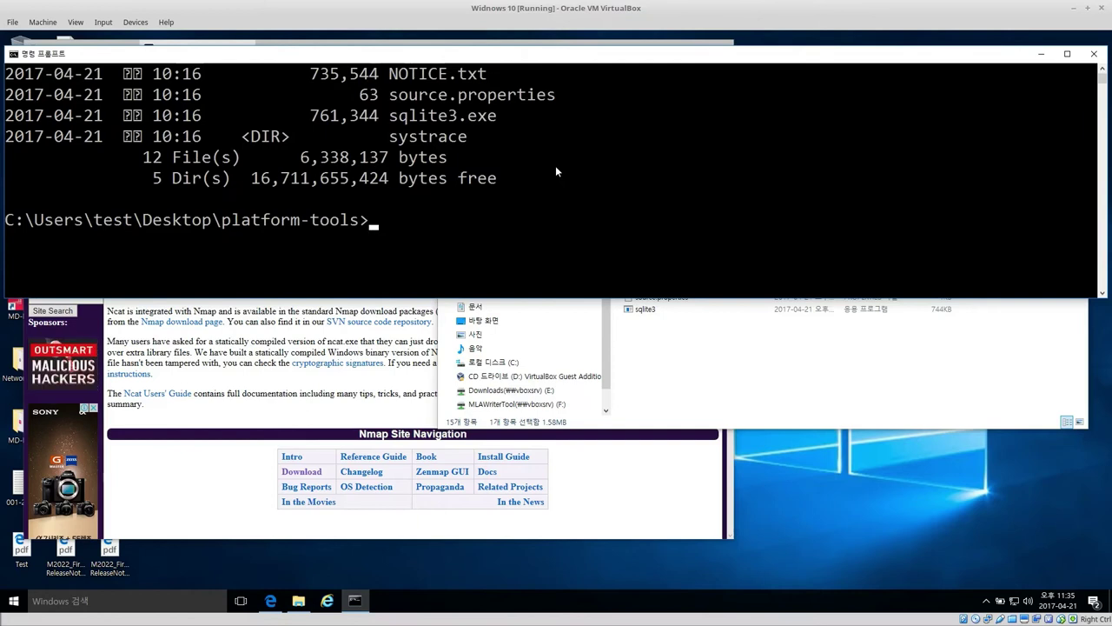
Enlarge the console and leave select mode, leaving adb.exe -h at the prompt
{"action": "left_click", "coordinate": [549, 292]}
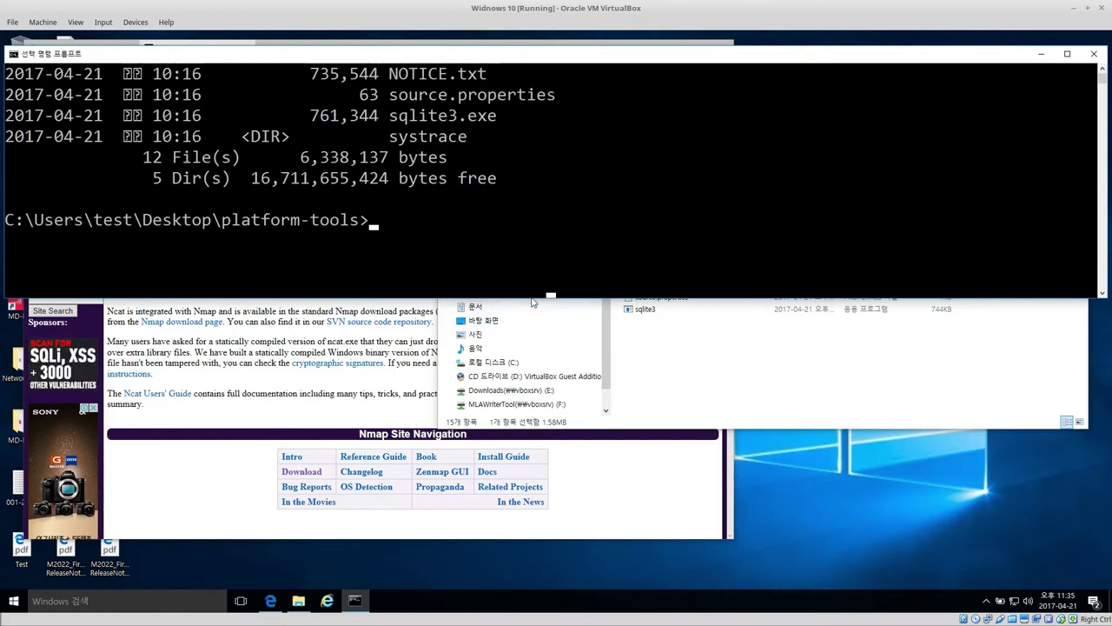
{"action": "left_click_drag", "start_coordinate": [531, 300], "coordinate": [531, 426]}
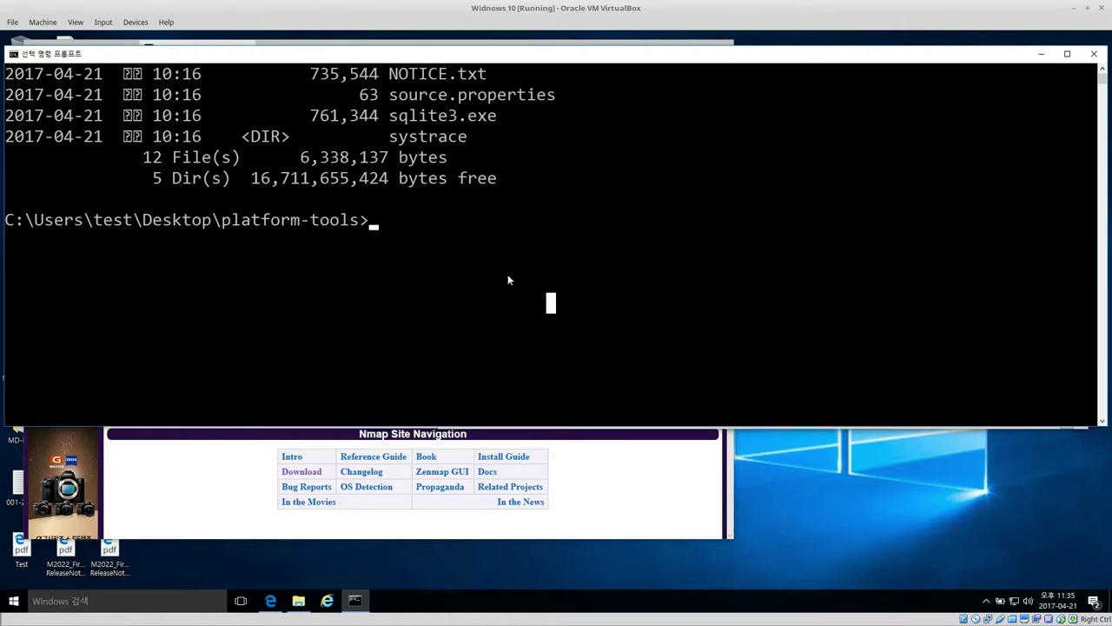
{"action": "left_click", "coordinate": [508, 279]}
{"action": "type", "text": "adb.exe -h"}
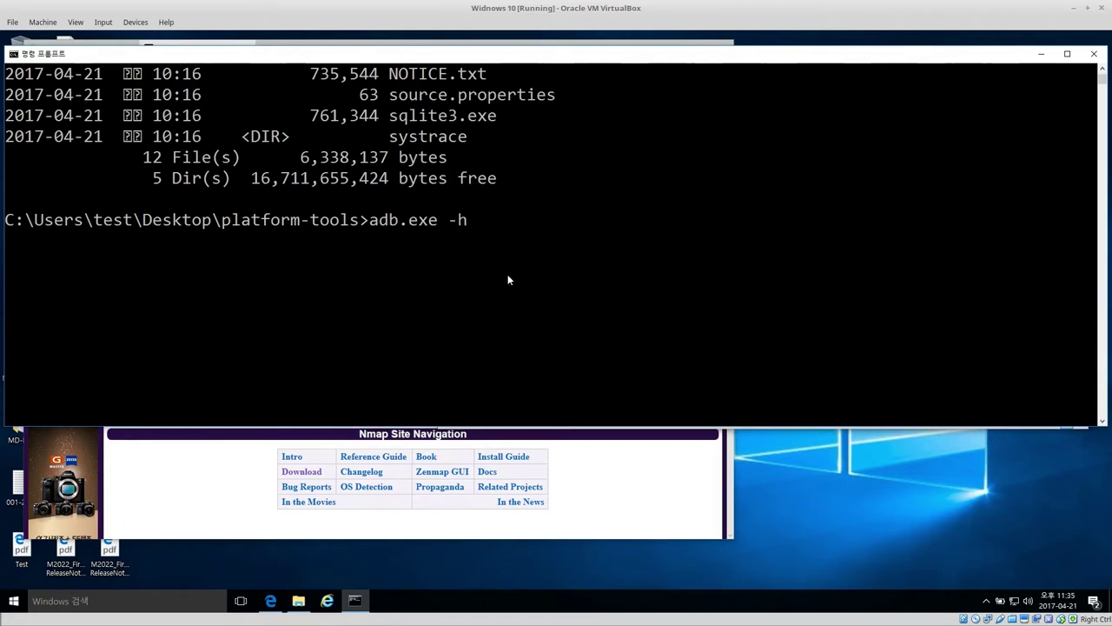
Run adb.exe -h, then ncat.exe -h to display Ncat's option list
{"action": "key", "text": "Return"}
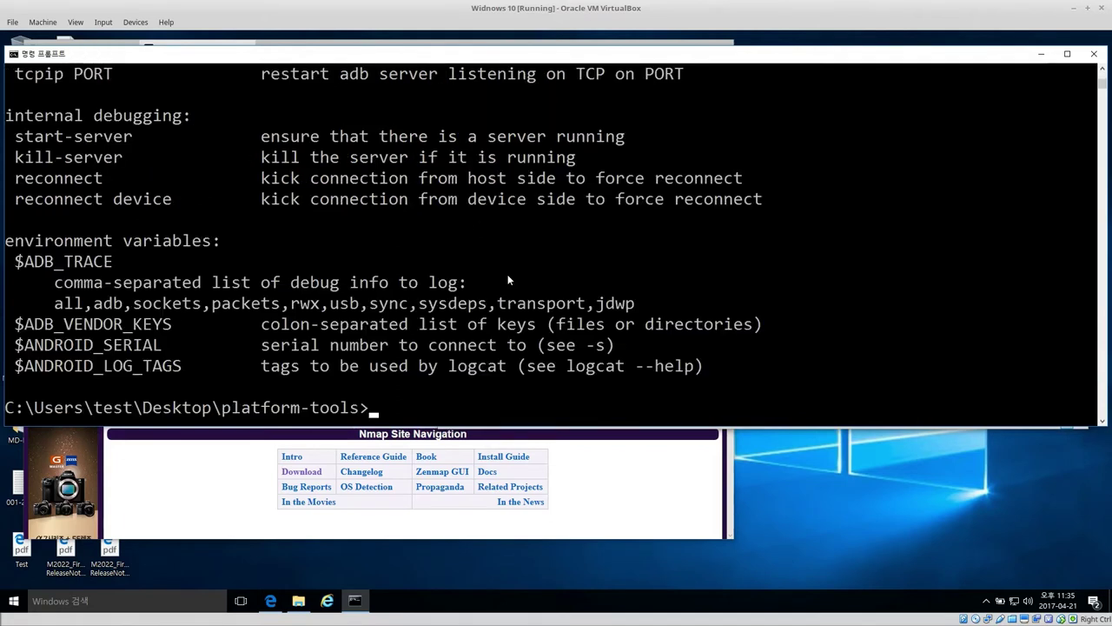
{"action": "key", "text": "Up"}
{"action": "key", "text": "BackSpace"}
{"action": "key", "text": "BackSpace"}
{"action": "key", "text": "BackSpace"}
{"action": "key", "text": "BackSpace"}
{"action": "key", "text": "BackSpace"}
{"action": "key", "text": "BackSpace"}
{"action": "type", "text": "n"}
{"action": "key", "text": "BackSpace"}
{"action": "type", "text": "ncat.exe "}
{"action": "type", "text": "-h"}
{"action": "key", "text": "Return"}
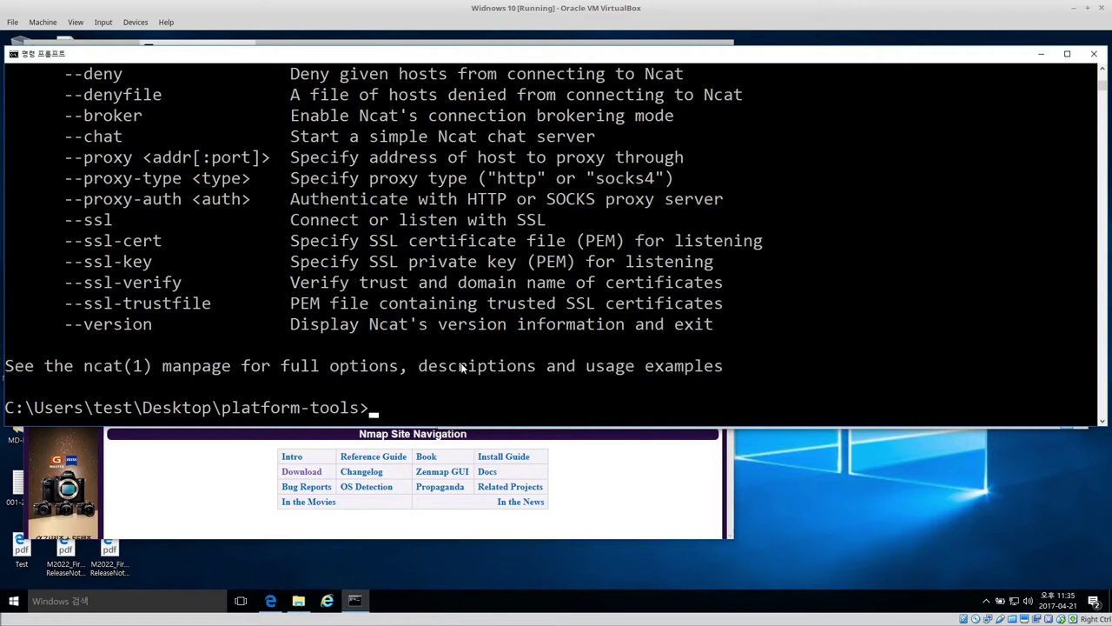
Check the VirtualBox USB device list, then minimize the Ncat web page
{"action": "right_click", "coordinate": [1001, 619]}
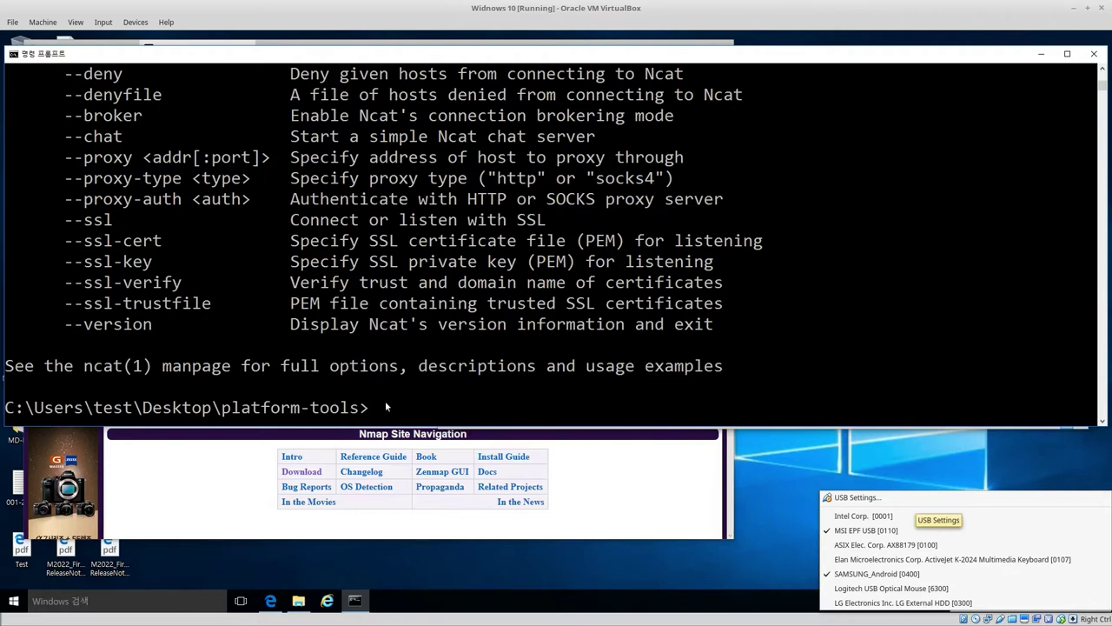
{"action": "left_click", "coordinate": [388, 367]}
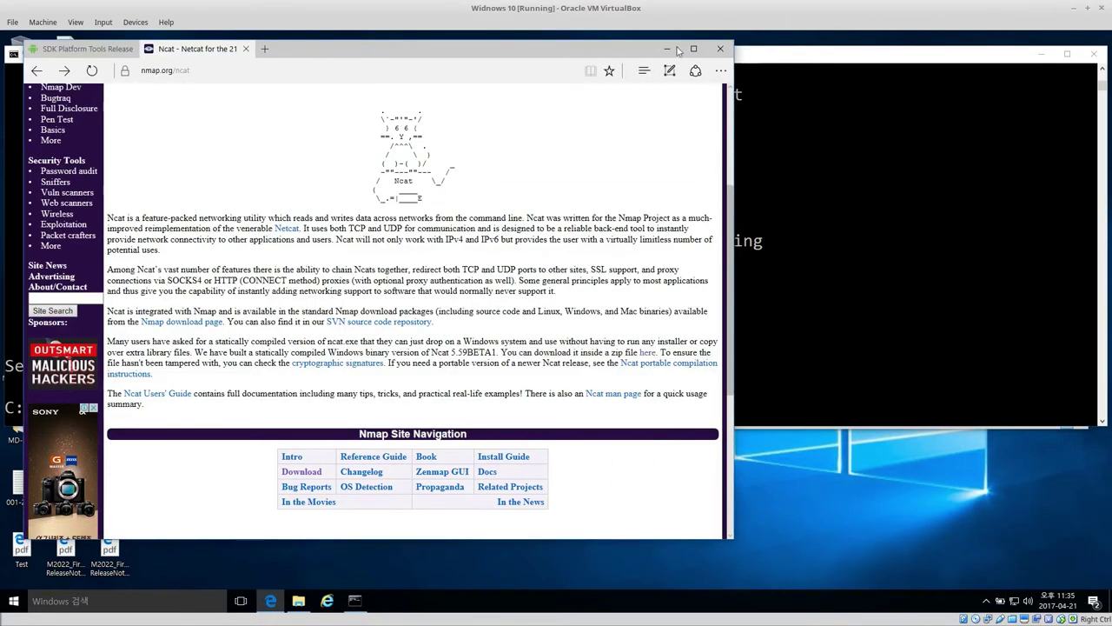
{"action": "left_click", "coordinate": [666, 49]}
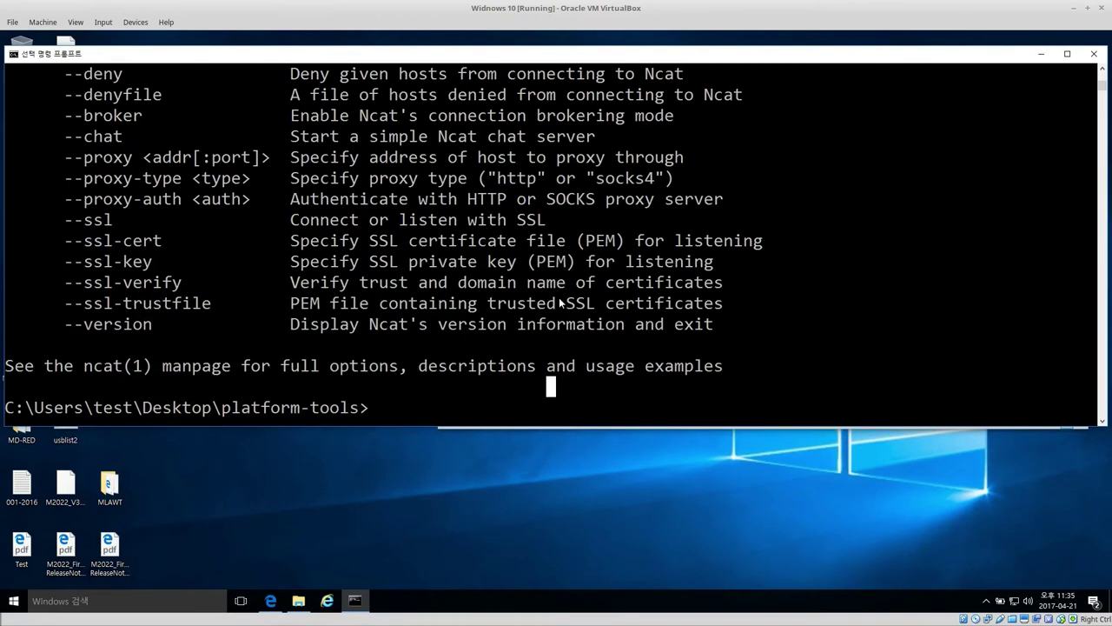
{"action": "type", "text": "adb.exe"}
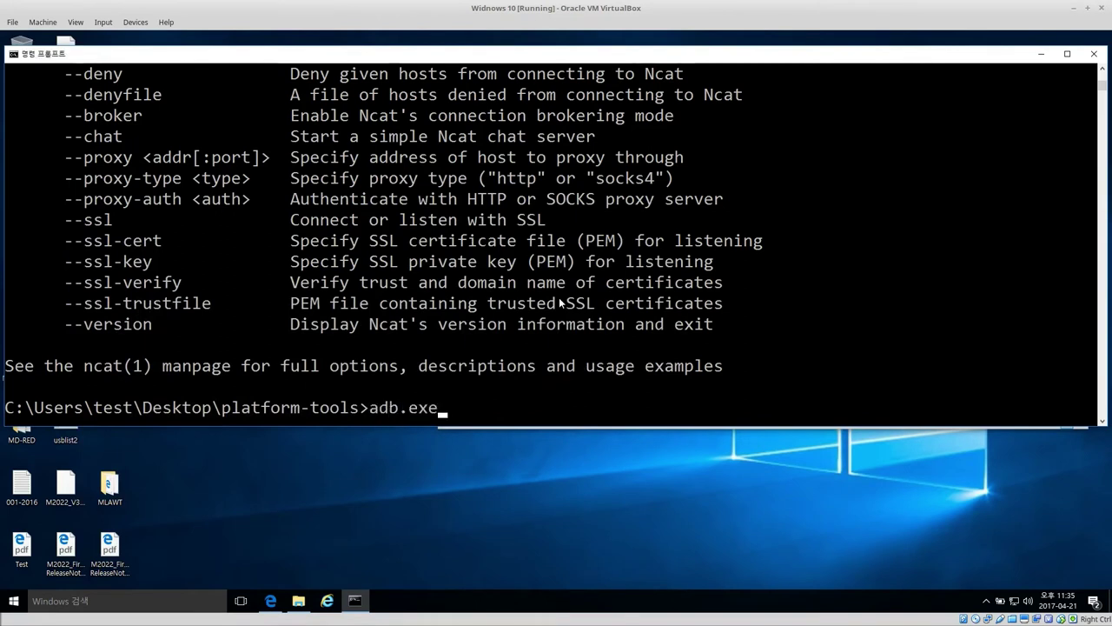
{"action": "type", "text": " devices"}
Rerun adb.exe devices until the phone shows 'device' instead of unauthorized
{"action": "key", "text": "Return"}
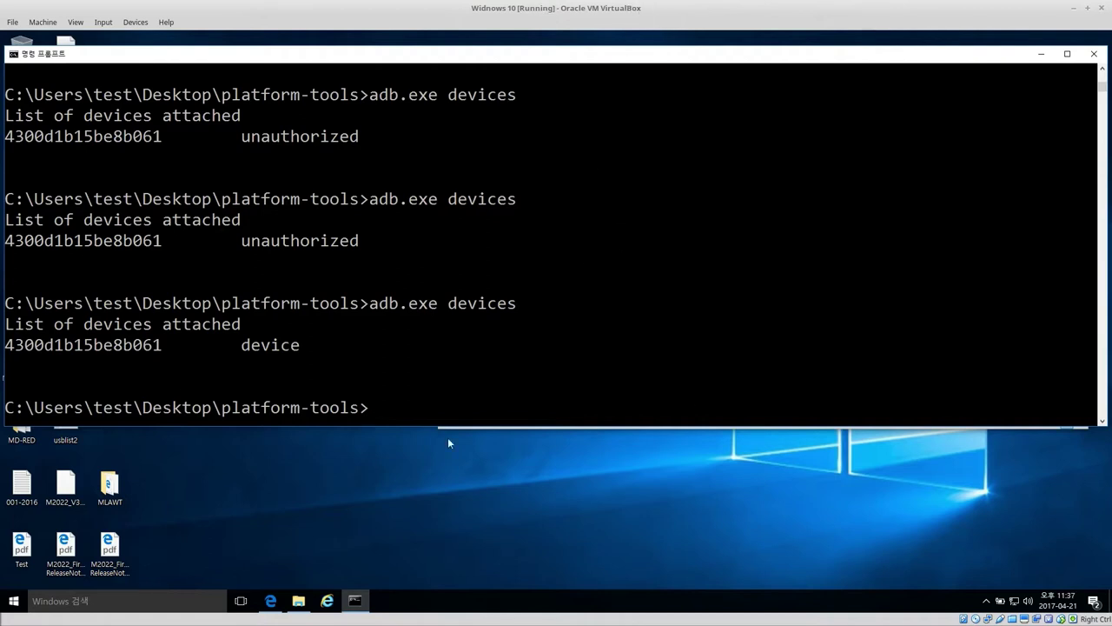
{"action": "left_click", "coordinate": [583, 275]}
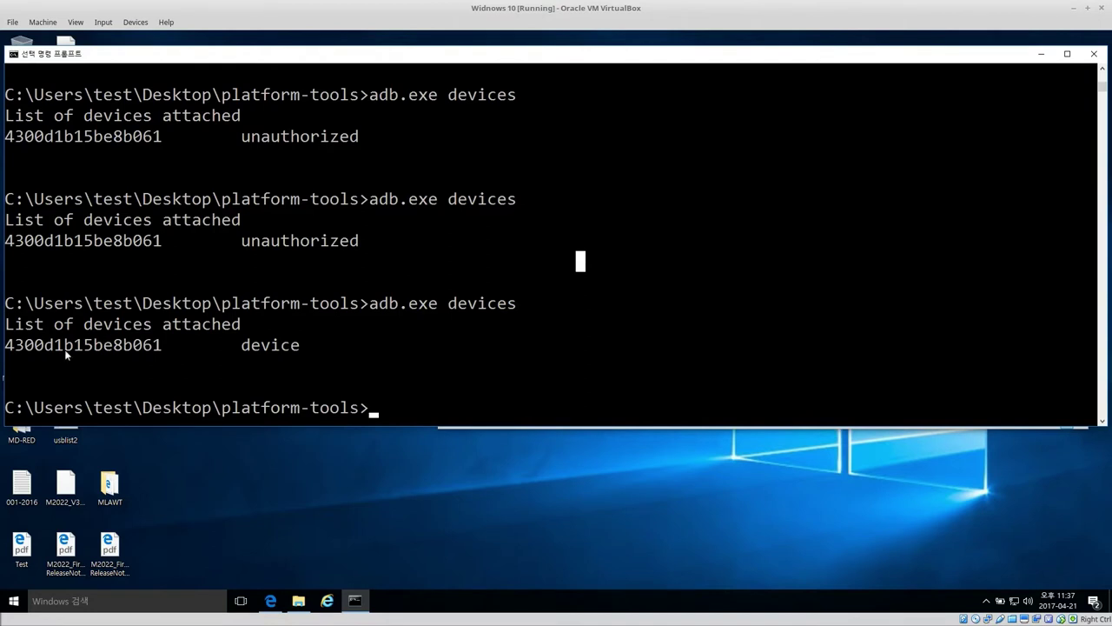
{"action": "left_click", "coordinate": [407, 386]}
{"action": "key", "text": "BackSpace"}
{"action": "key", "text": "BackSpace"}
{"action": "key", "text": "BackSpace"}
{"action": "type", "text": "adb -d install KingoRoot.apk"}
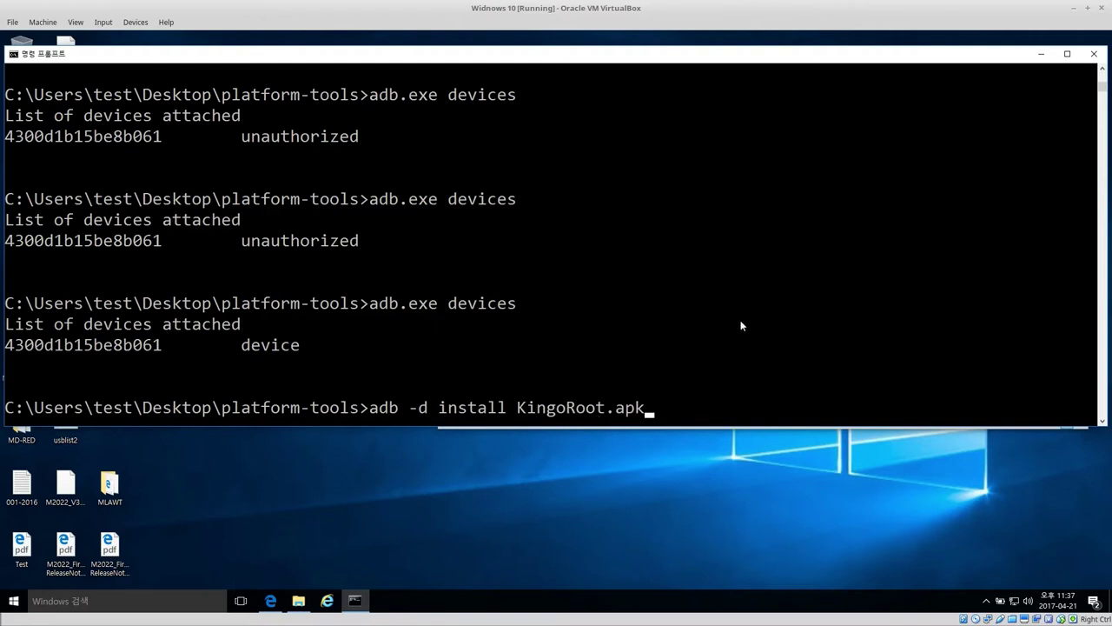
{"action": "key", "text": "BackSpace"}
{"action": "key", "text": "BackSpace"}
{"action": "key", "text": "BackSpace"}
{"action": "key", "text": "BackSpace"}
{"action": "key", "text": "BackSpace"}
{"action": "type", "text": "BusyBoxy"}
{"action": "key", "text": "BackSpace"}
{"action": "type", "text": ".apk"}
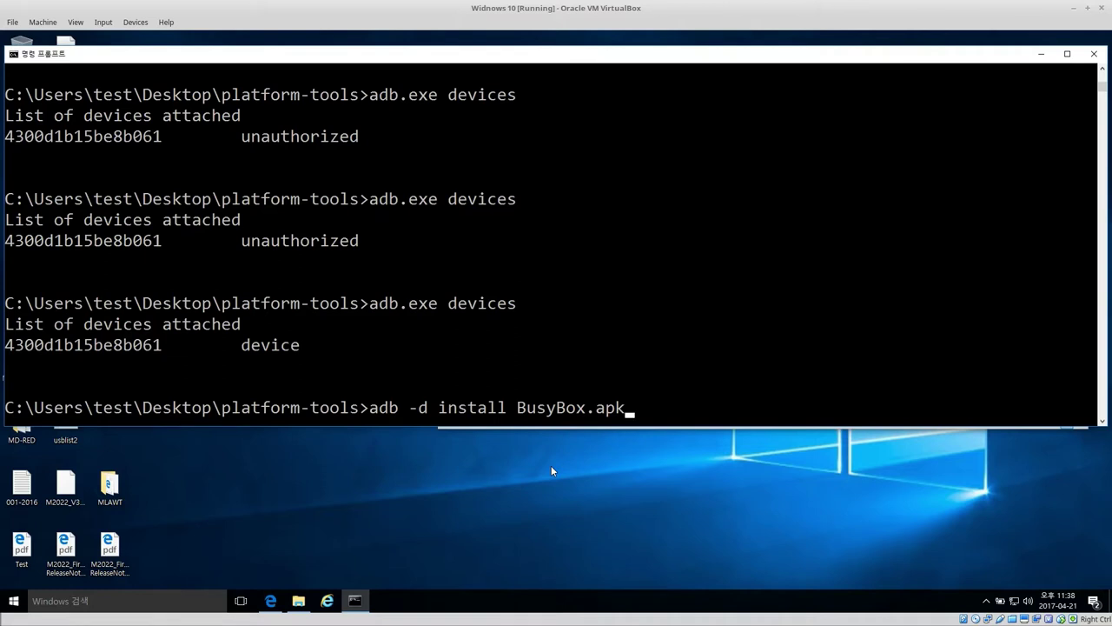
{"action": "key", "text": "BackSpace"}
{"action": "key", "text": "BackSpace"}
{"action": "key", "text": "BackSpace"}
{"action": "key", "text": "BackSpace"}
{"action": "key", "text": "BackSpace"}
{"action": "key", "text": "BackSpace"}
{"action": "key", "text": "BackSpace"}
{"action": "key", "text": "BackSpace"}
{"action": "key", "text": "BackSpace"}
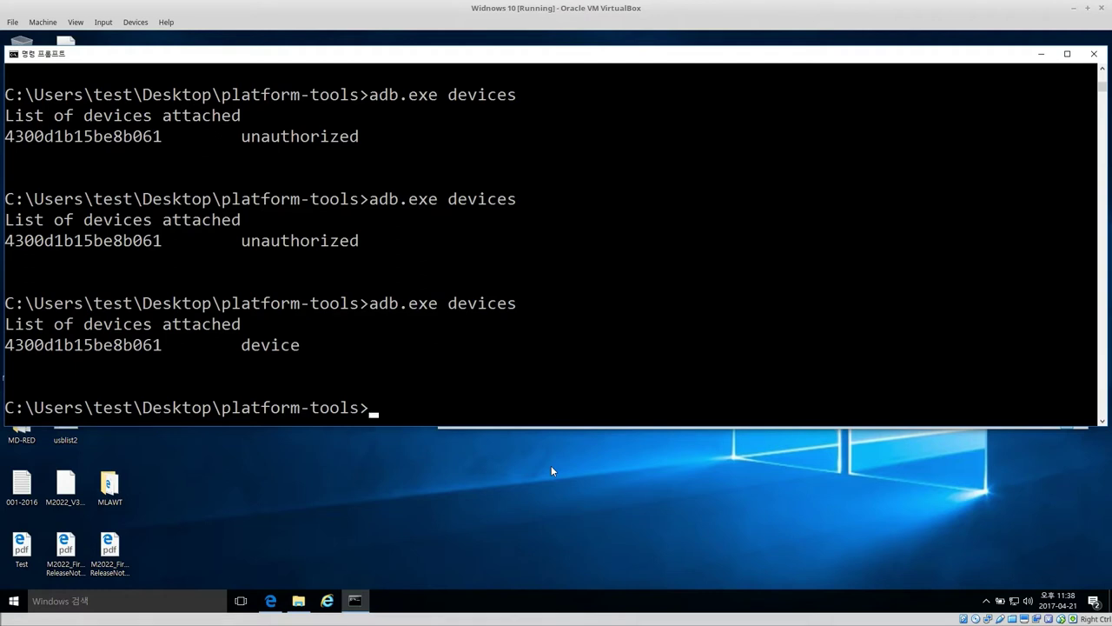
{"action": "type", "text": "adb -d shell"}
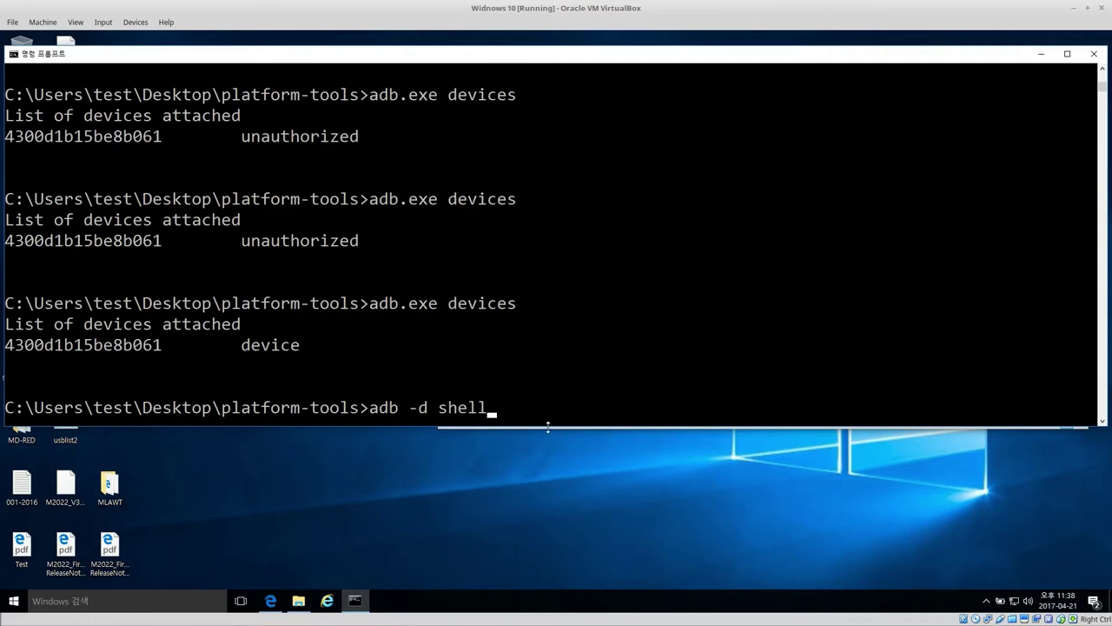
Open an adb -d shell on the phone and run ls /data, which returns Permission denied
{"action": "left_click_drag", "start_coordinate": [549, 428], "coordinate": [549, 276]}
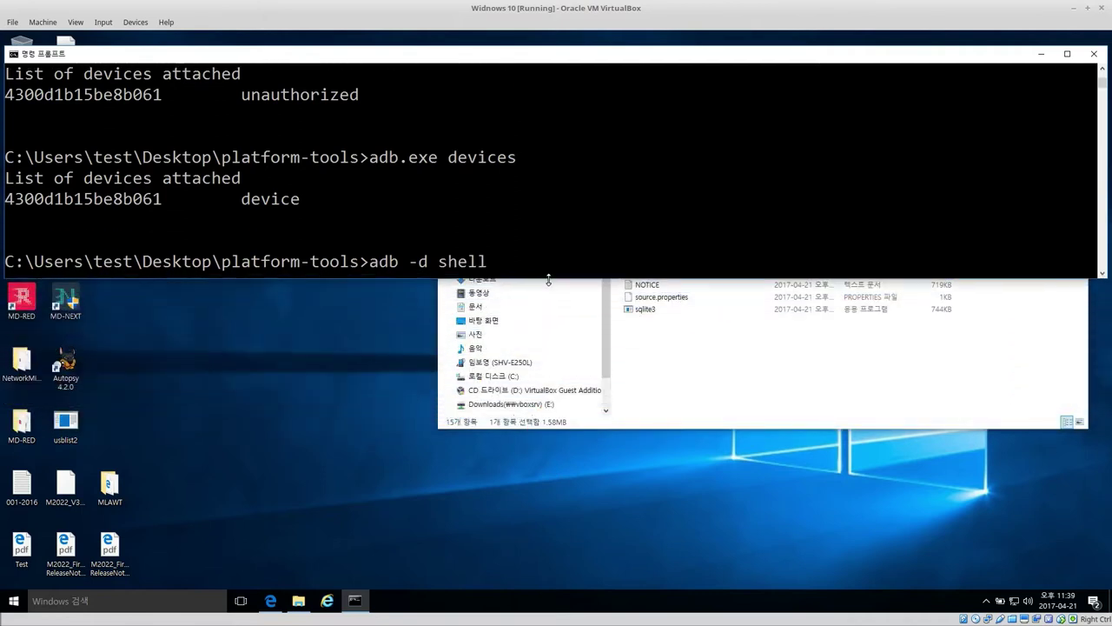
{"action": "left_click", "coordinate": [561, 259]}
{"action": "left_click", "coordinate": [576, 253]}
{"action": "left_click", "coordinate": [576, 254]}
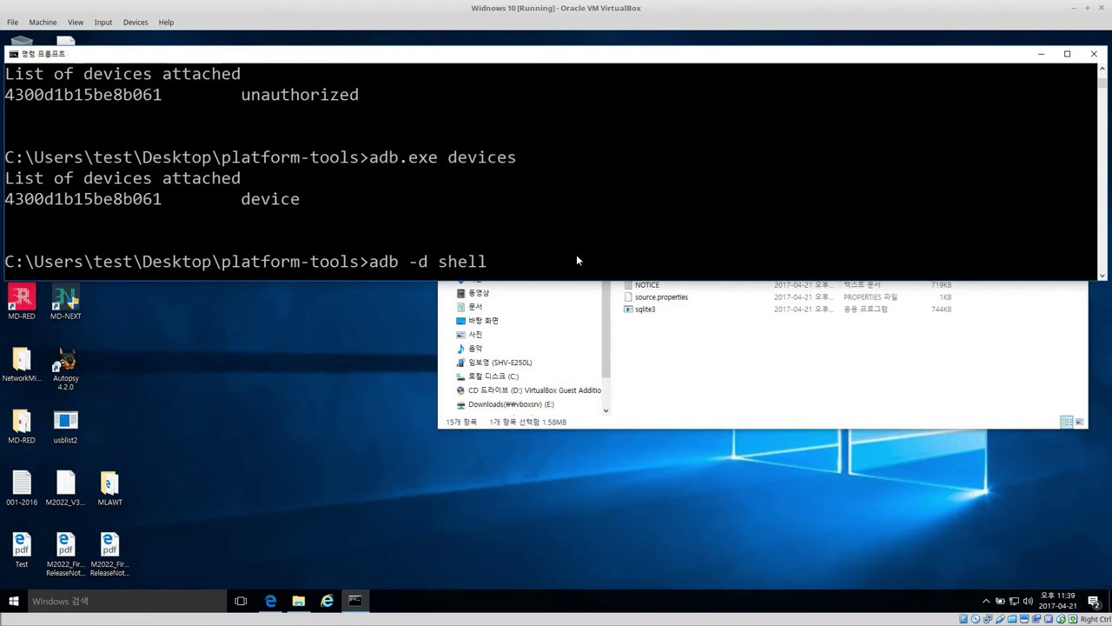
{"action": "key", "text": "Return"}
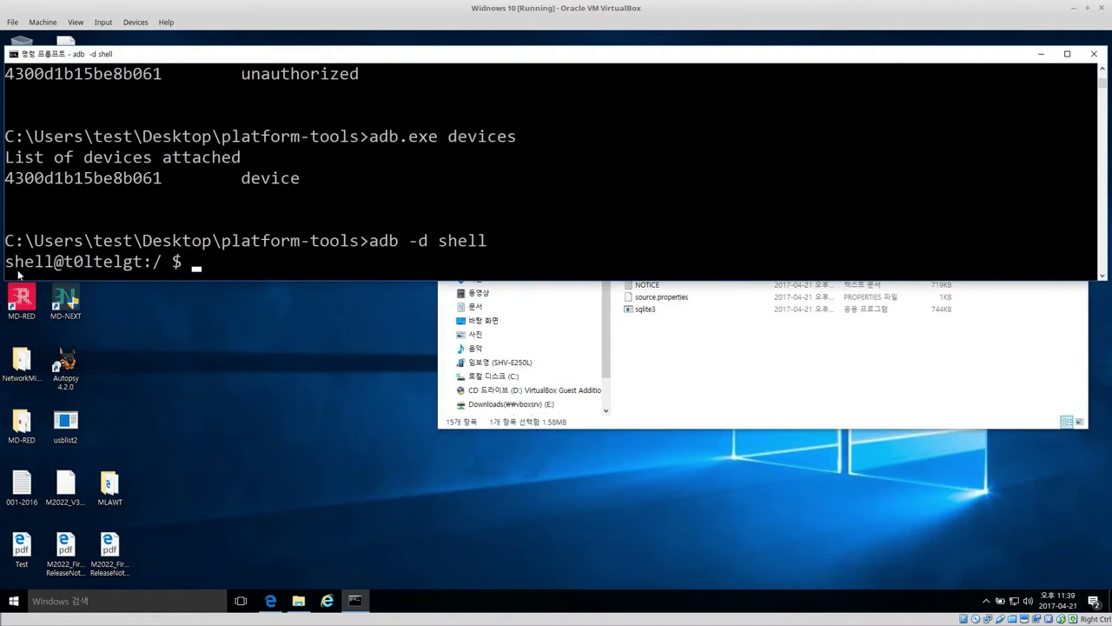
{"action": "left_click", "coordinate": [265, 262]}
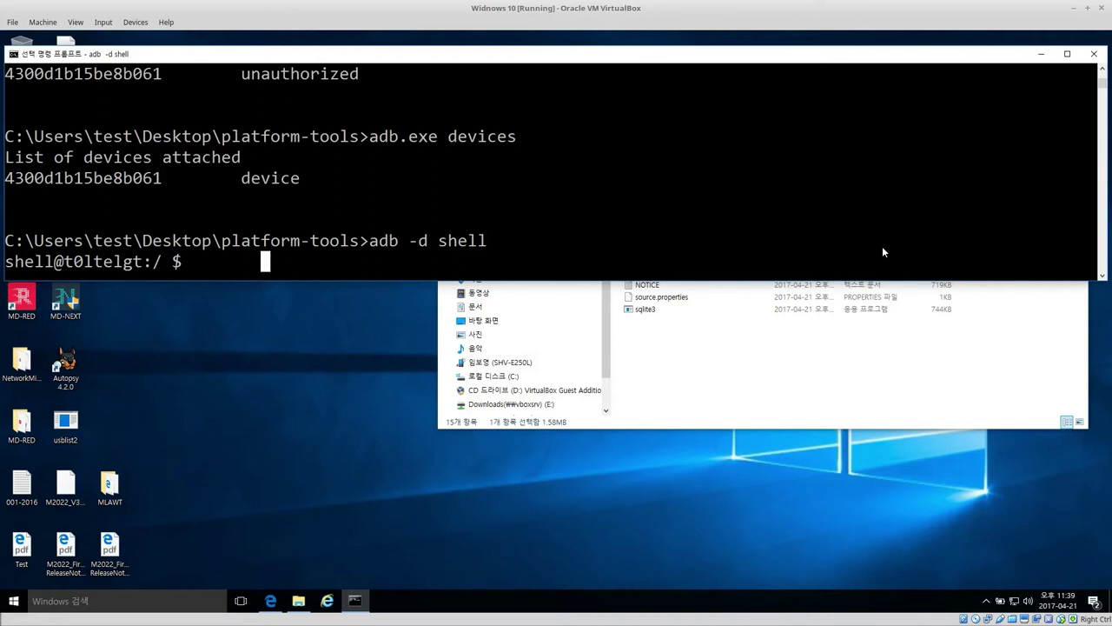
{"action": "type", "text": "ls /"}
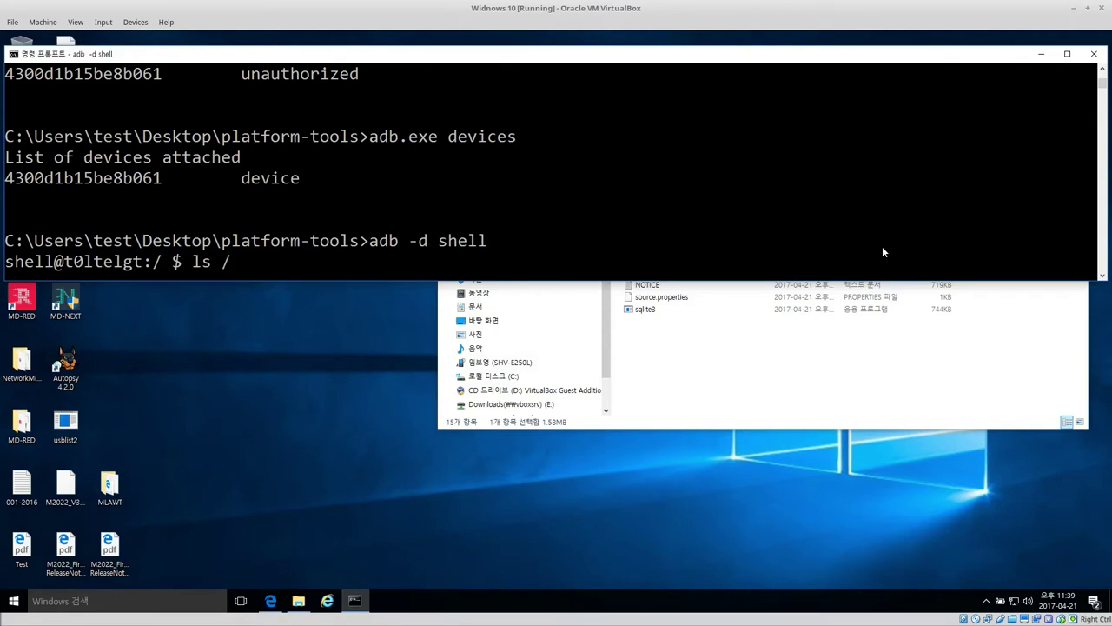
{"action": "type", "text": "data"}
{"action": "key", "text": "Return"}
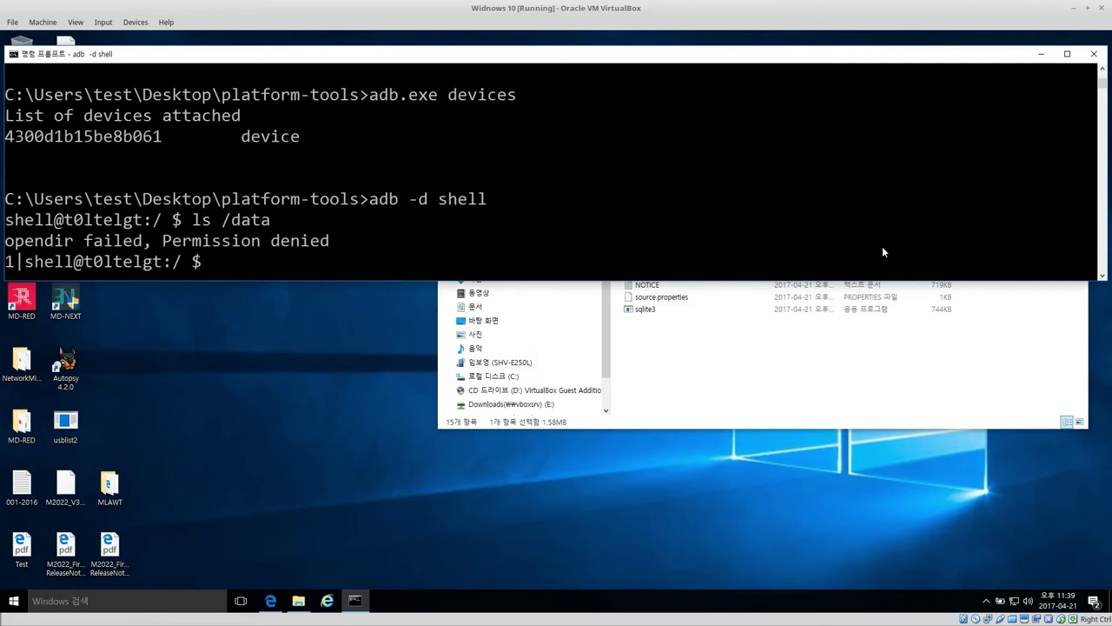
{"action": "type", "text": "su"}
Switch the phone shell to root and list /data, showing media, system and user
{"action": "key", "text": "Return"}
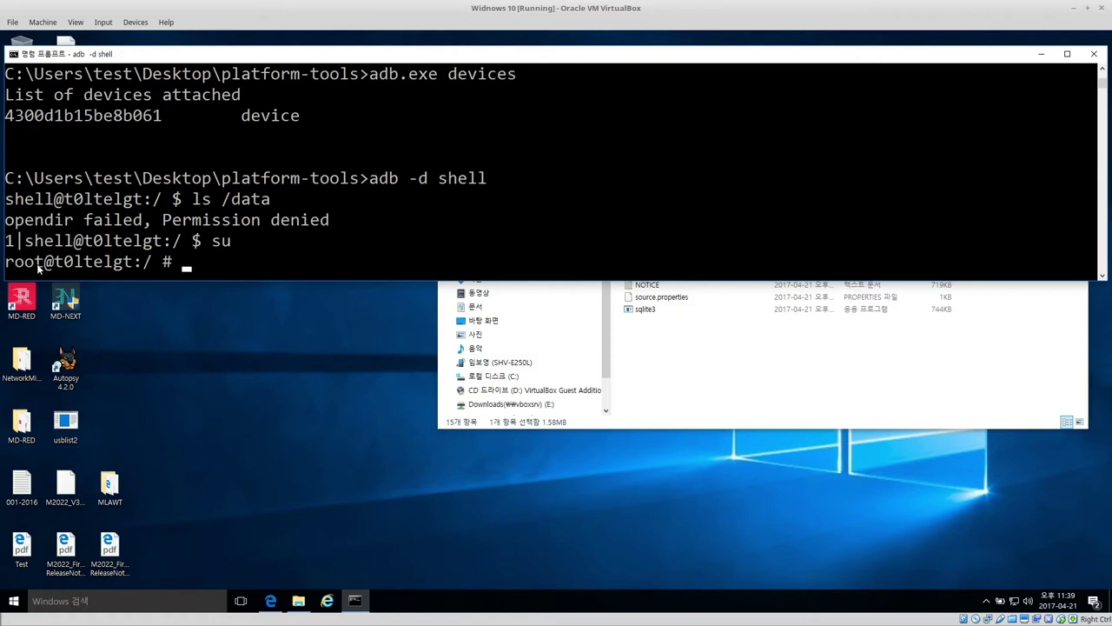
{"action": "left_click", "coordinate": [228, 261]}
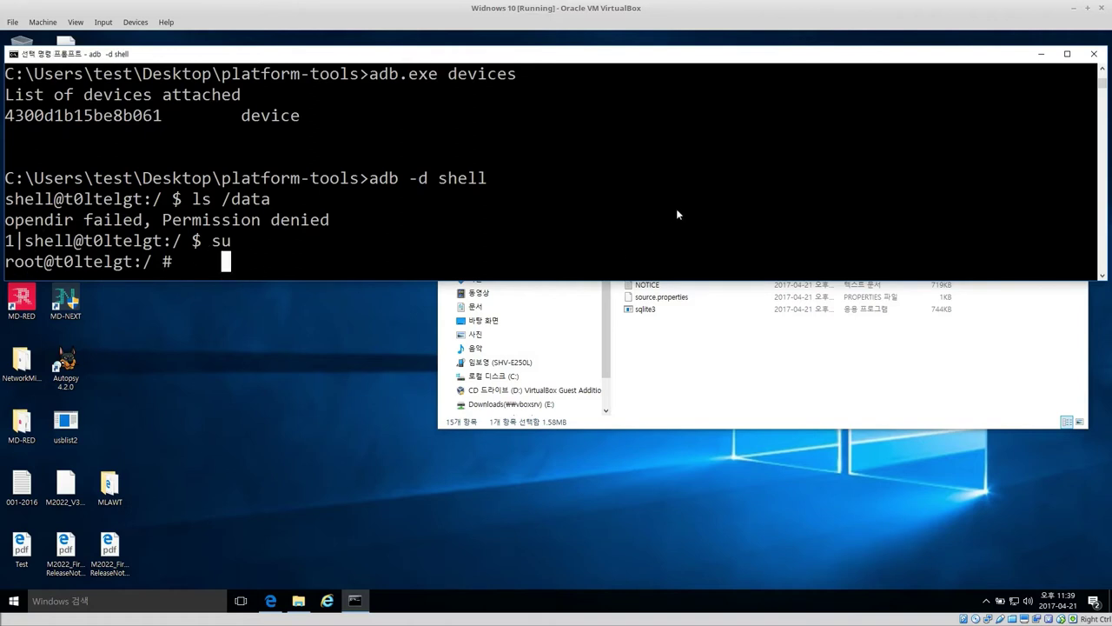
{"action": "type", "text": "ls /data"}
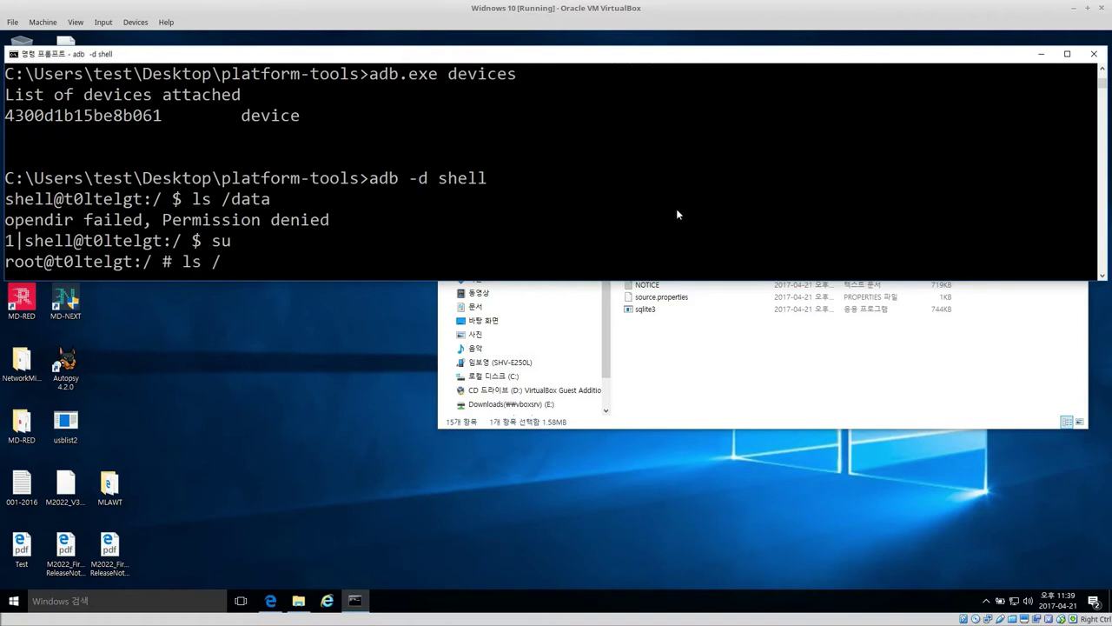
{"action": "key", "text": "Return"}
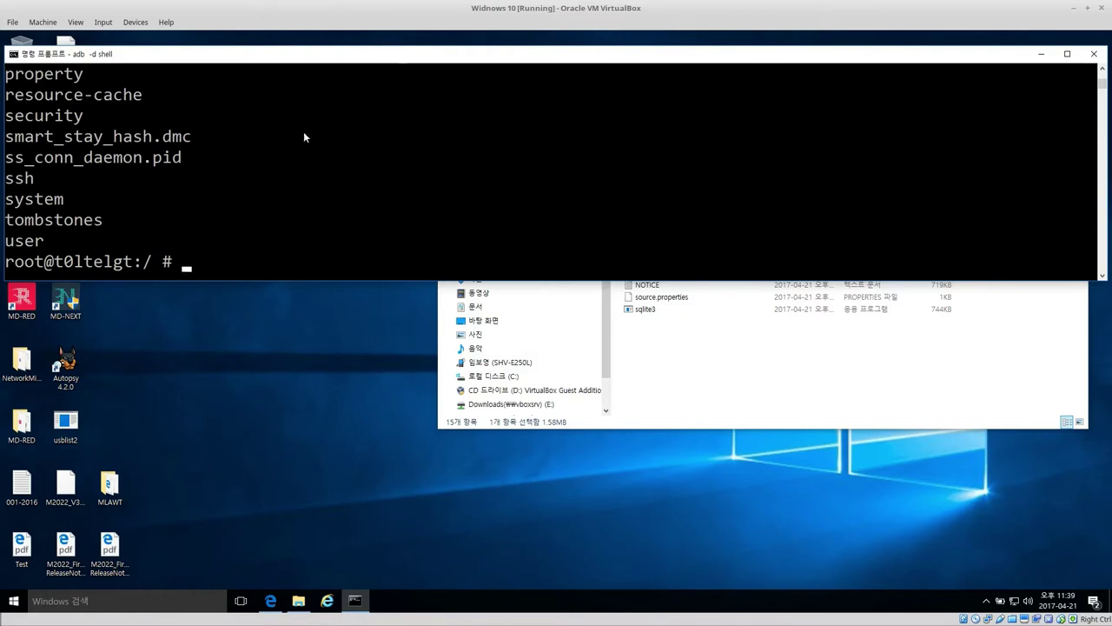
{"action": "left_click_drag", "start_coordinate": [347, 282], "coordinate": [346, 496]}
{"action": "scroll", "coordinate": [158, 263], "scroll_direction": "up", "scroll_amount": 5}
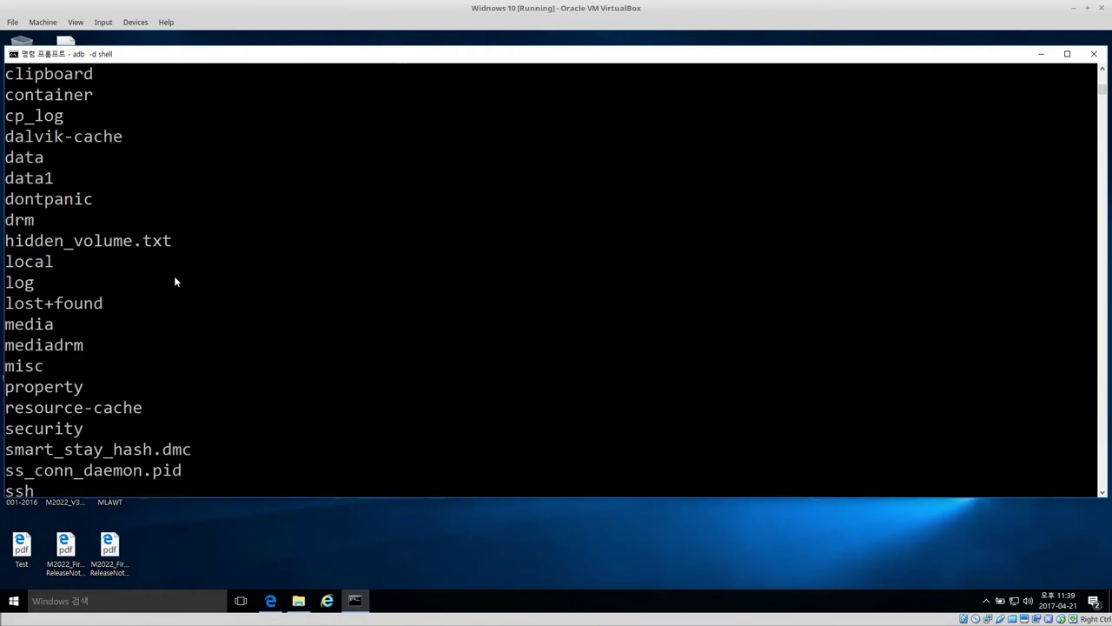
{"action": "scroll", "coordinate": [292, 257], "scroll_direction": "down", "scroll_amount": 5}
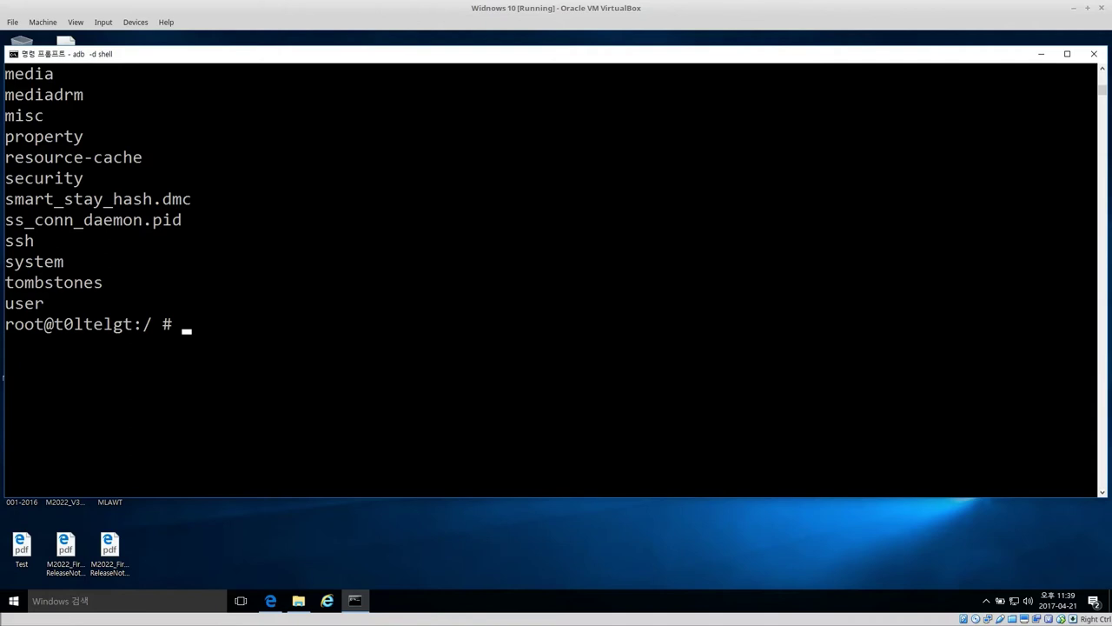
{"action": "left_click", "coordinate": [580, 365]}
{"action": "type", "text": "cat /prof"}
Print the phone's partition table with cat /proc/partitions
{"action": "key", "text": "BackSpace"}
{"action": "type", "text": "c/part"}
{"action": "key", "text": "Tab"}
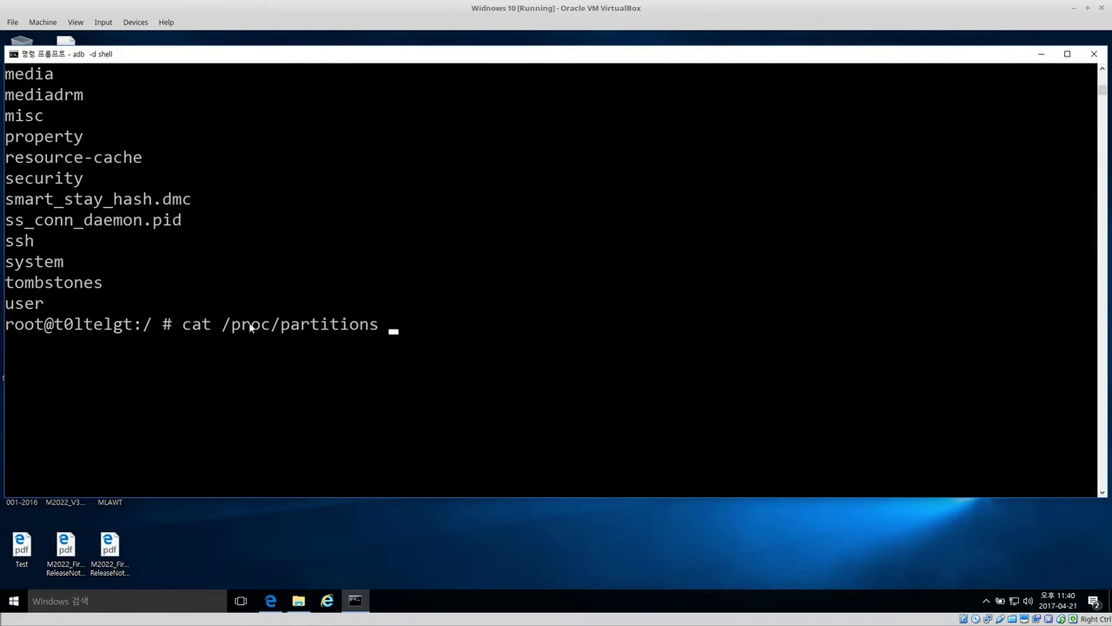
{"action": "key", "text": "Return"}
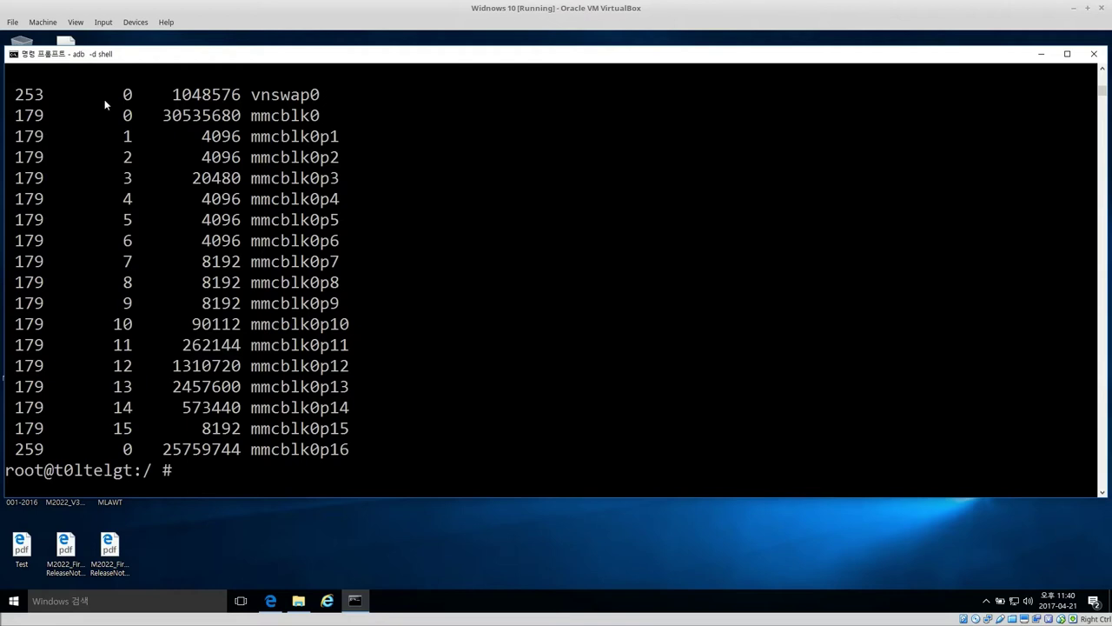
{"action": "scroll", "coordinate": [345, 225], "scroll_direction": "up", "scroll_amount": 2}
{"action": "scroll", "coordinate": [292, 228], "scroll_direction": "down", "scroll_amount": 2}
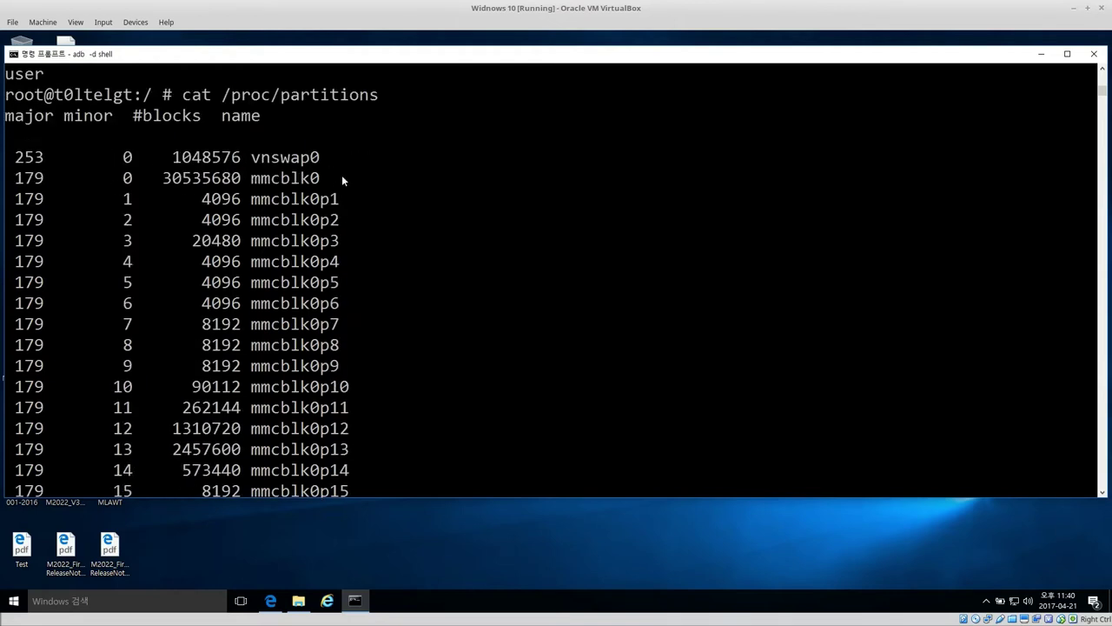
{"action": "scroll", "coordinate": [296, 370], "scroll_direction": "down", "scroll_amount": 2}
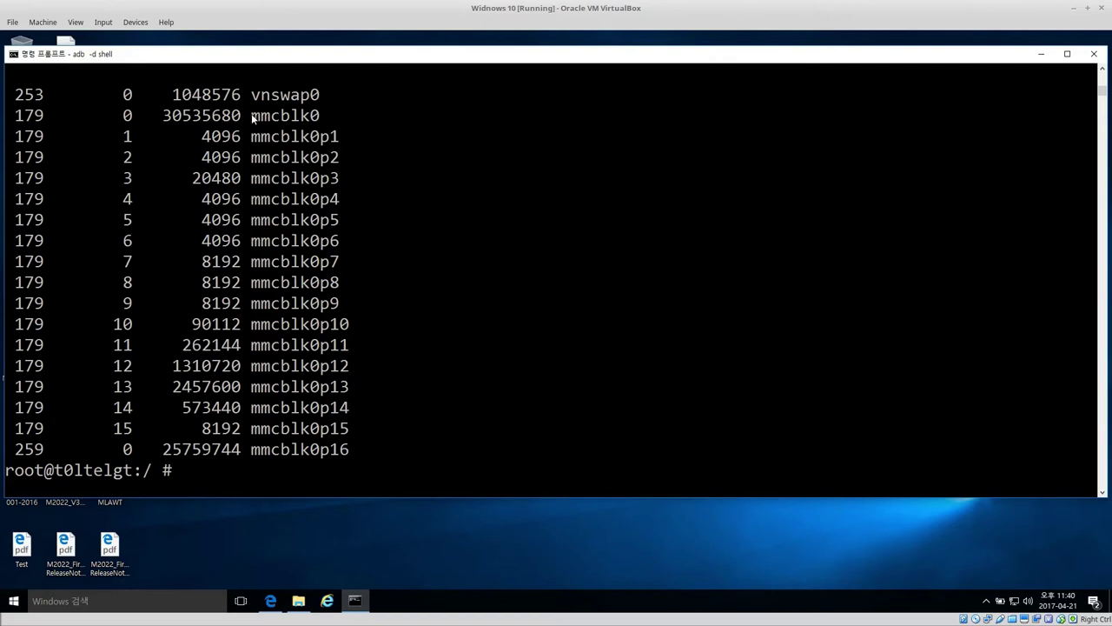
Copy the whole-disk name mmcblk0 and shrink the console
{"action": "left_click_drag", "start_coordinate": [252, 115], "coordinate": [320, 116]}
{"action": "right_click", "coordinate": [454, 351]}
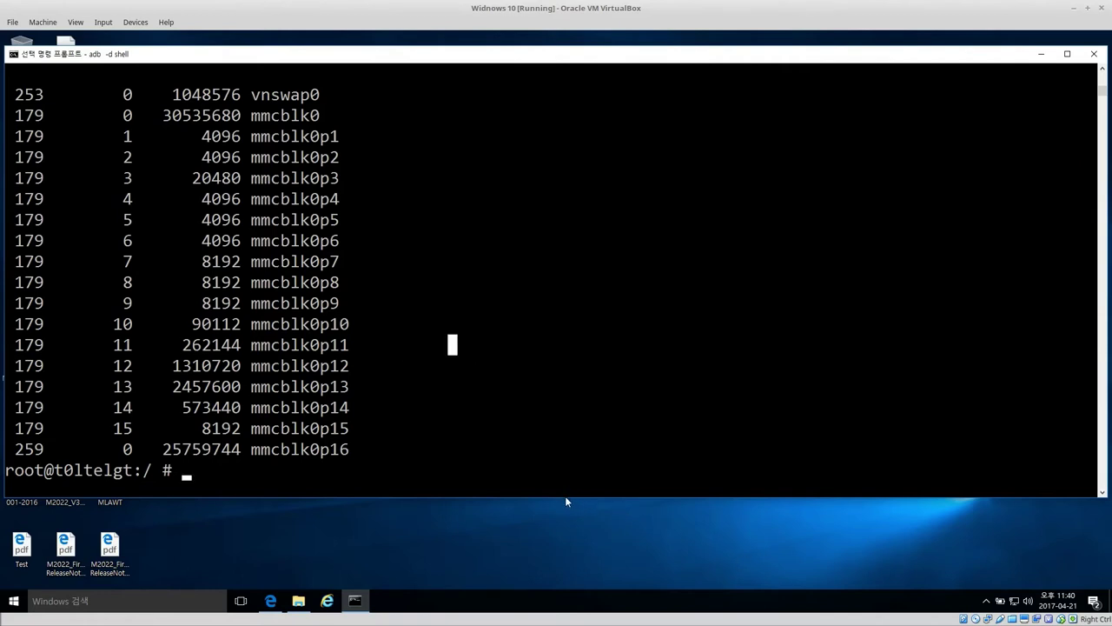
{"action": "left_click_drag", "start_coordinate": [562, 497], "coordinate": [553, 279]}
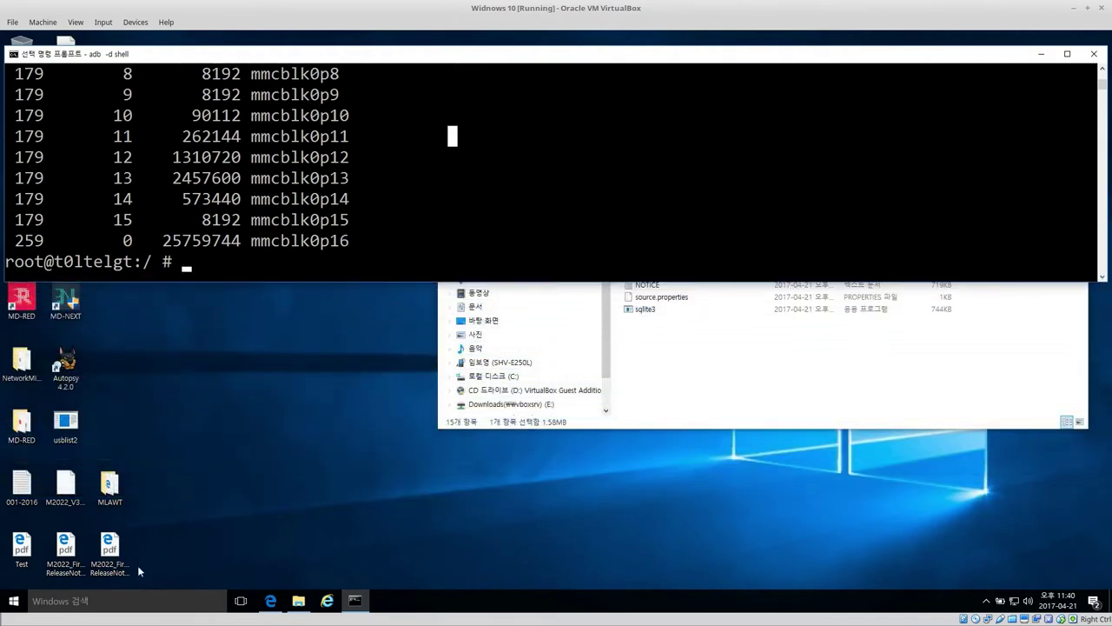
Open a second Command Prompt and shrink it below the phone's shell window
{"action": "left_click", "coordinate": [145, 602]}
{"action": "type", "text": "cmd"}
{"action": "key", "text": "Return"}
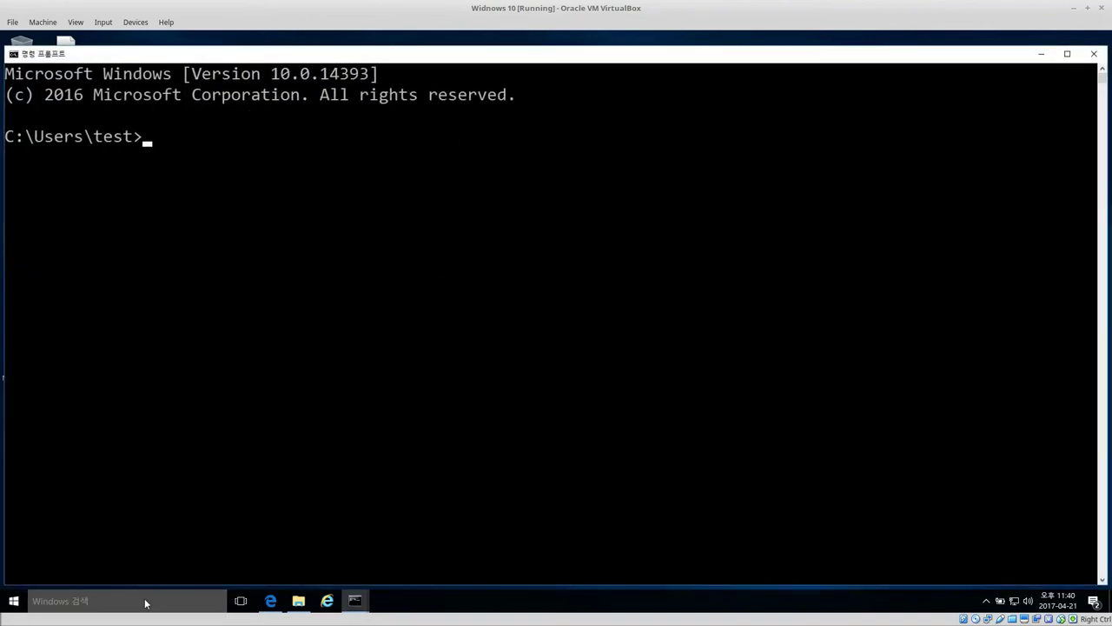
{"action": "mouse_move", "coordinate": [415, 63]}
{"action": "left_mouse_down"}
{"action": "mouse_move", "coordinate": [423, 337]}
{"action": "mouse_move", "coordinate": [427, 295]}
{"action": "left_mouse_up"}
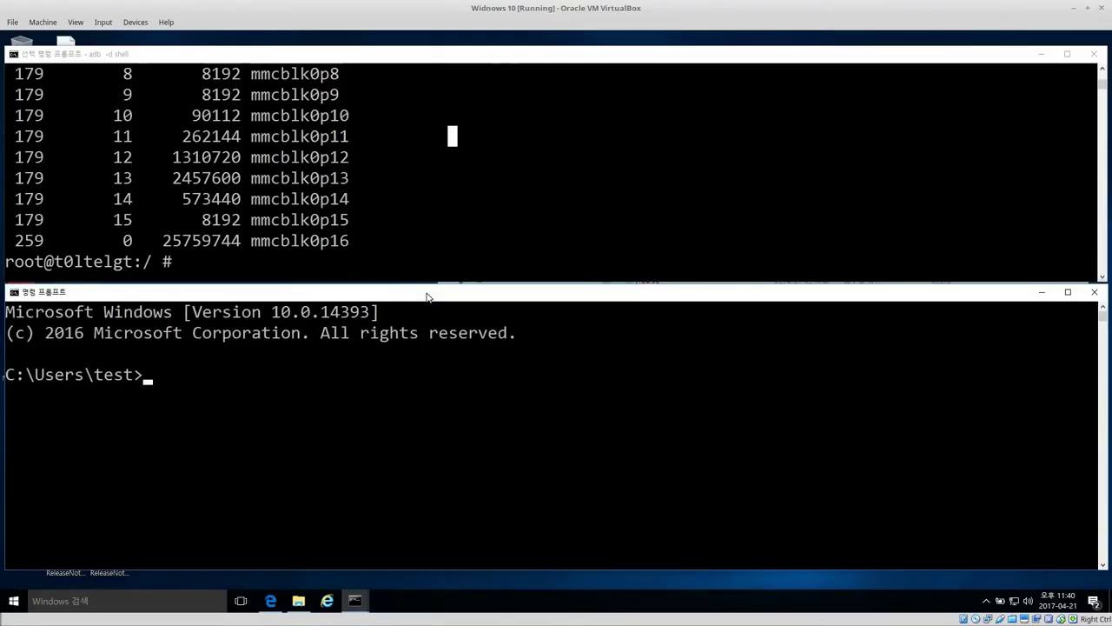
{"action": "left_click", "coordinate": [236, 451]}
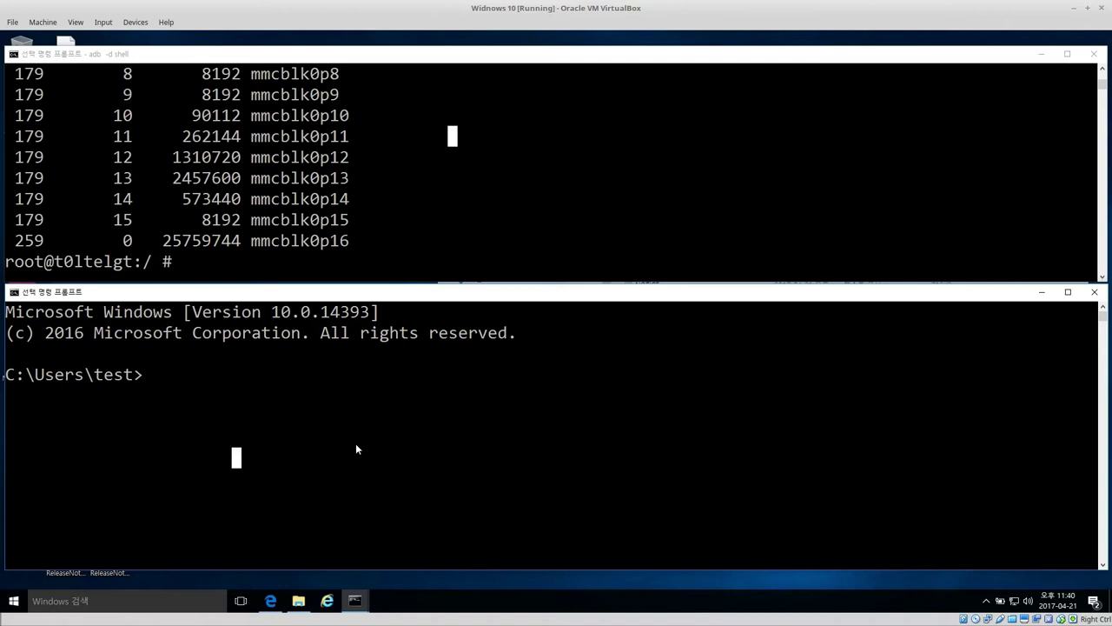
{"action": "type", "text": "cd Desktop"}
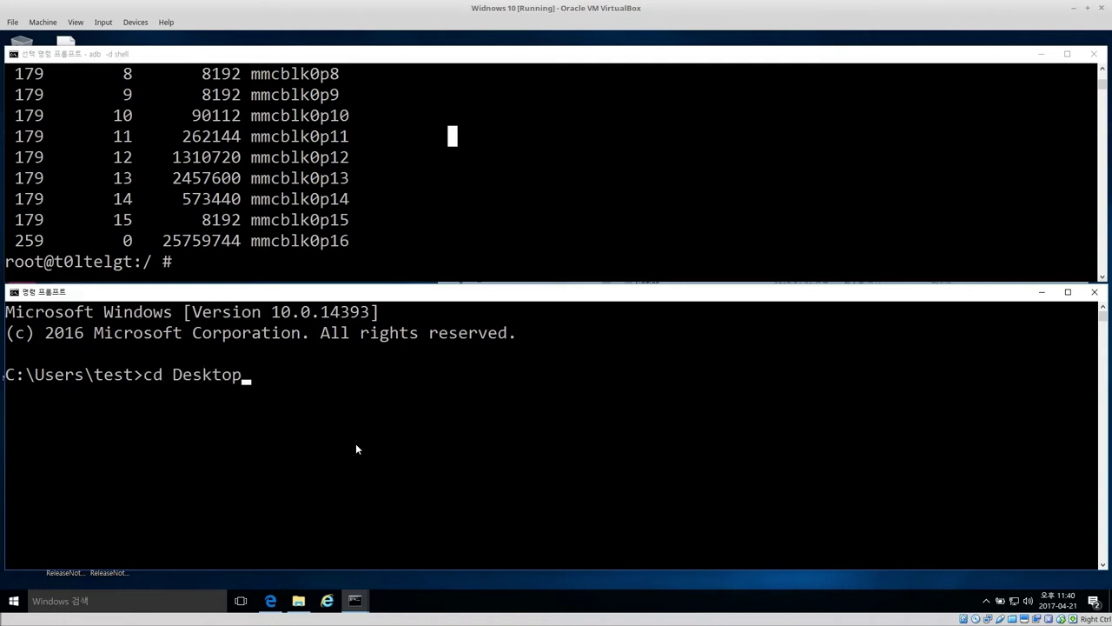
{"action": "type", "text": "\\p"}
Change into Desktop\platform-tools and list its files with dir
{"action": "key", "text": "BackSpace"}
{"action": "key", "text": "Tab"}
{"action": "key", "text": "Tab"}
{"action": "key", "text": "Tab"}
{"action": "key", "text": "Tab"}
{"action": "key", "text": "Tab"}
{"action": "key", "text": "BackSpace"}
{"action": "key", "text": "BackSpace"}
{"action": "key", "text": "BackSpace"}
{"action": "type", "text": "pl"}
{"action": "key", "text": "Tab"}
{"action": "key", "text": "Return"}
{"action": "type", "text": "dir"}
{"action": "key", "text": "Return"}
Nudge the adb shell window upward and highlight ncat.exe in the file listing
{"action": "left_click", "coordinate": [420, 219]}
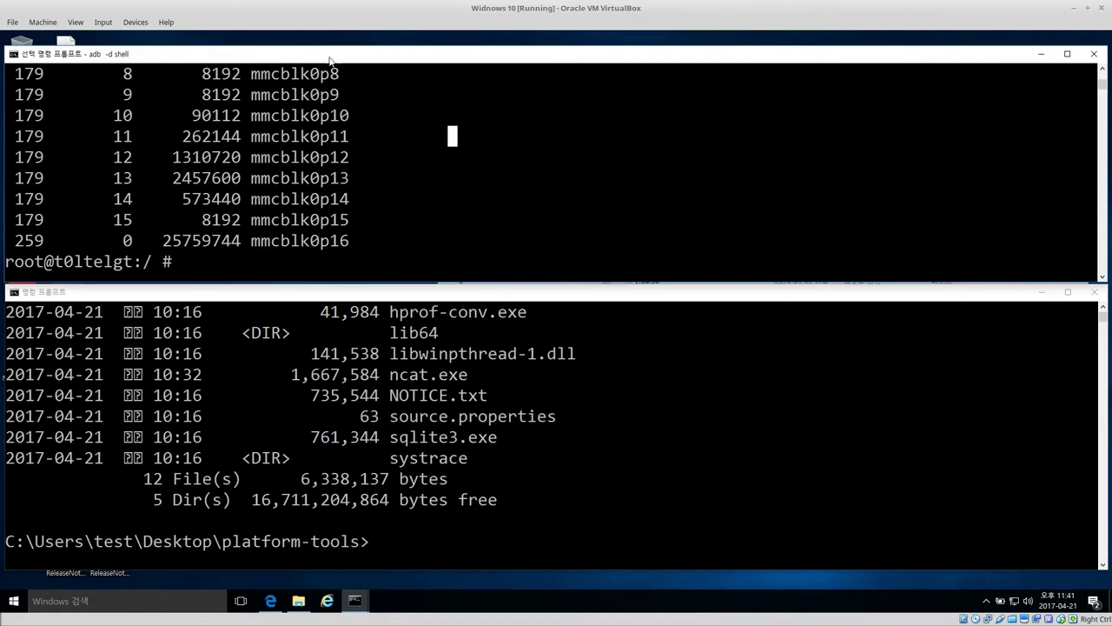
{"action": "left_click_drag", "start_coordinate": [330, 57], "coordinate": [325, 49]}
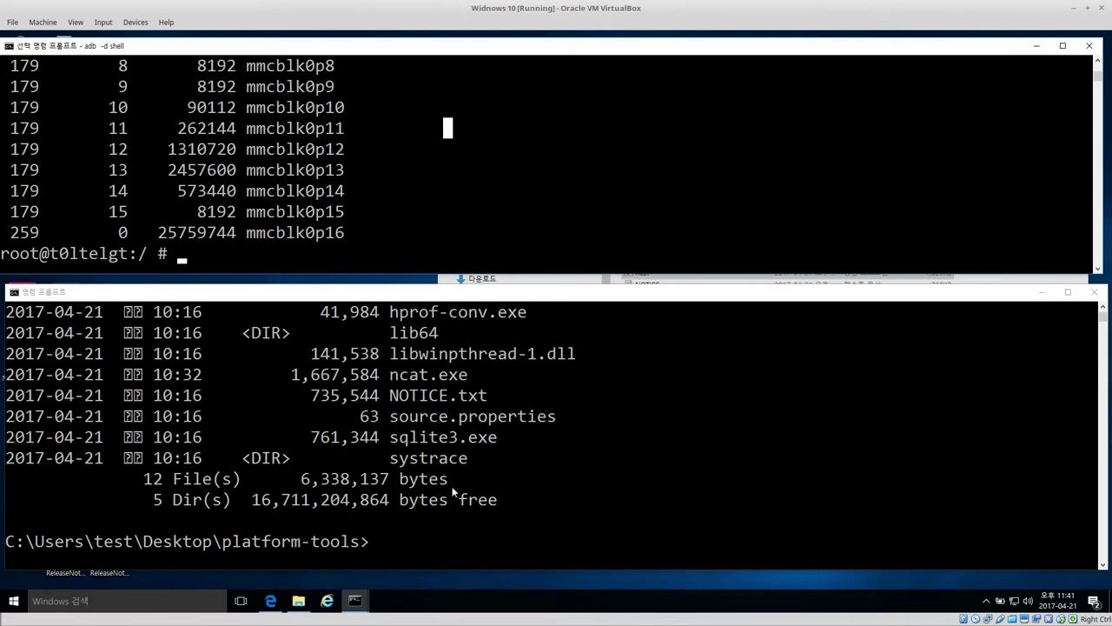
{"action": "left_click", "coordinate": [429, 553]}
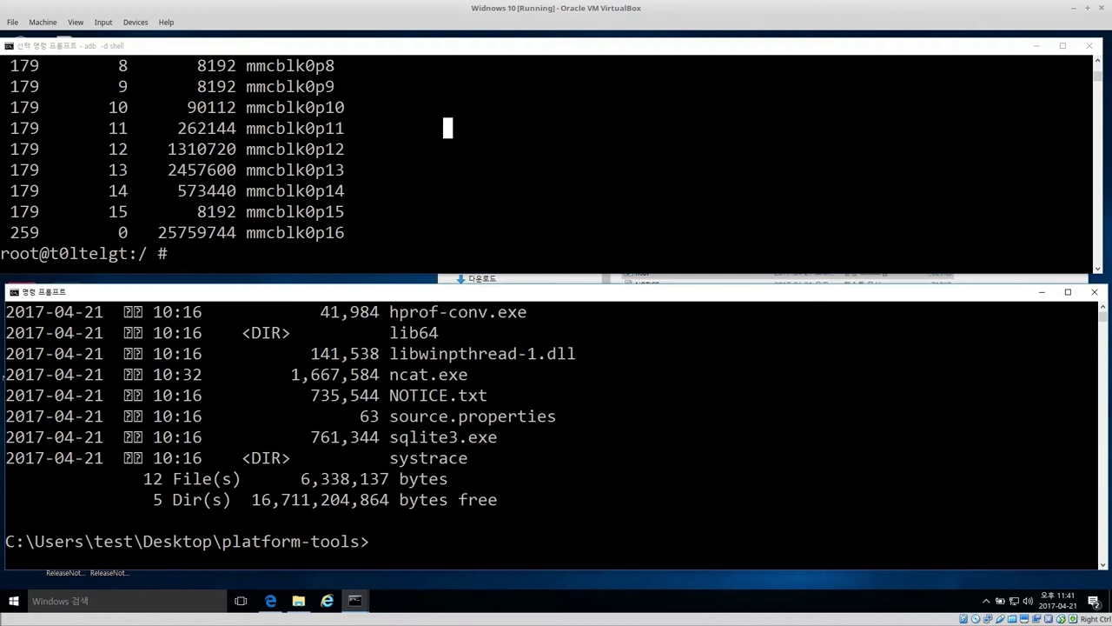
{"action": "left_click", "coordinate": [452, 517]}
{"action": "left_click_drag", "start_coordinate": [391, 374], "coordinate": [466, 377]}
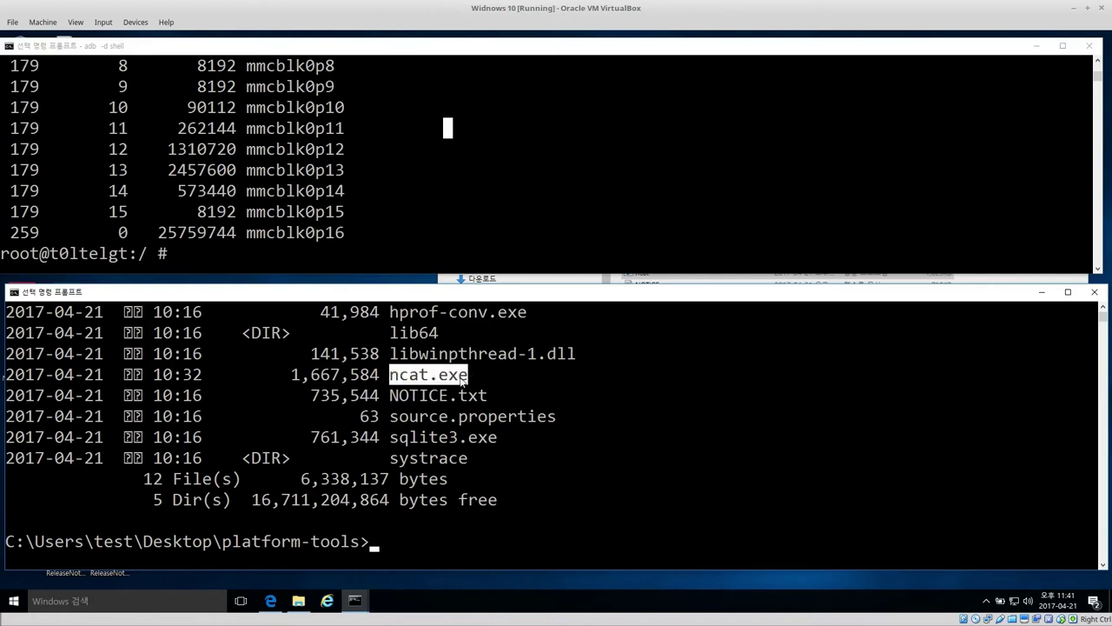
{"action": "scroll", "coordinate": [434, 395], "scroll_direction": "up", "scroll_amount": 3}
{"action": "scroll", "coordinate": [434, 396], "scroll_direction": "up", "scroll_amount": 3}
{"action": "left_click_drag", "start_coordinate": [391, 354], "coordinate": [460, 356]}
{"action": "scroll", "coordinate": [478, 432], "scroll_direction": "down", "scroll_amount": 6}
{"action": "left_click", "coordinate": [423, 437]}
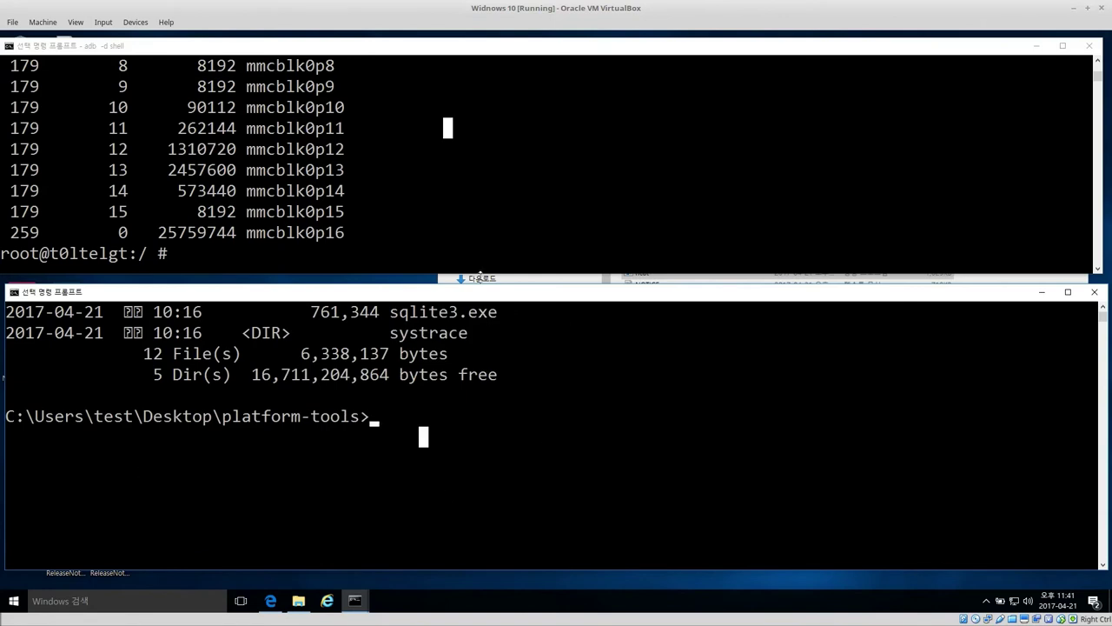
{"action": "right_click", "coordinate": [434, 476]}
{"action": "type", "text": "adb forward tcp:8888 tcp"}
{"action": "type", "text": "-"}
{"action": "type", "text": ":8888"}
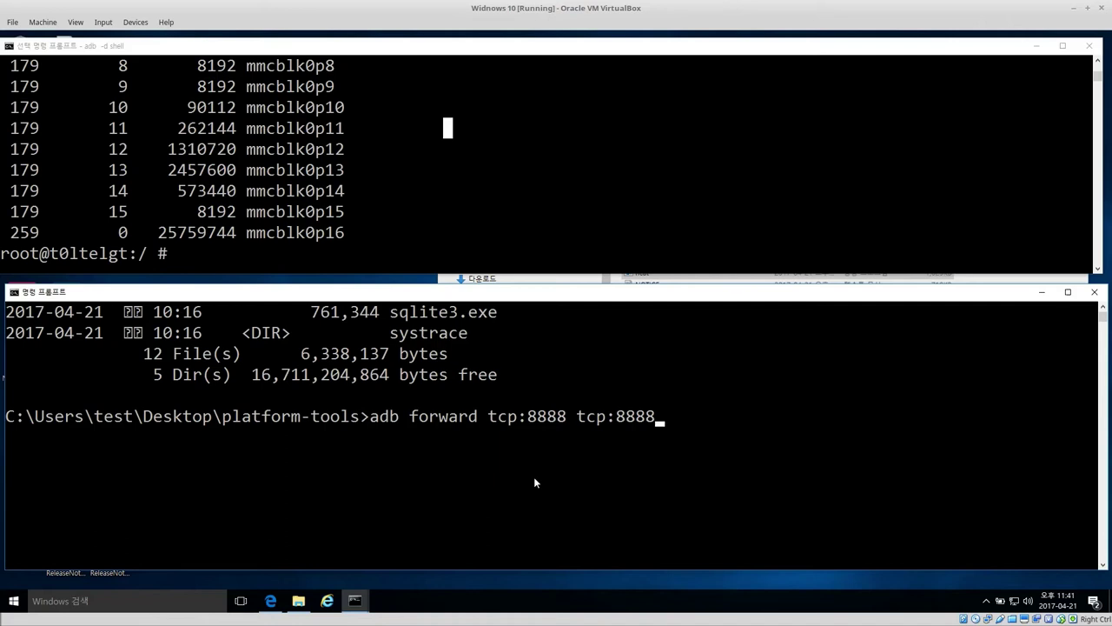
Run adb forward tcp:8888 tcp:8888 so local port 8888 reaches the device
{"action": "key", "text": "Return"}
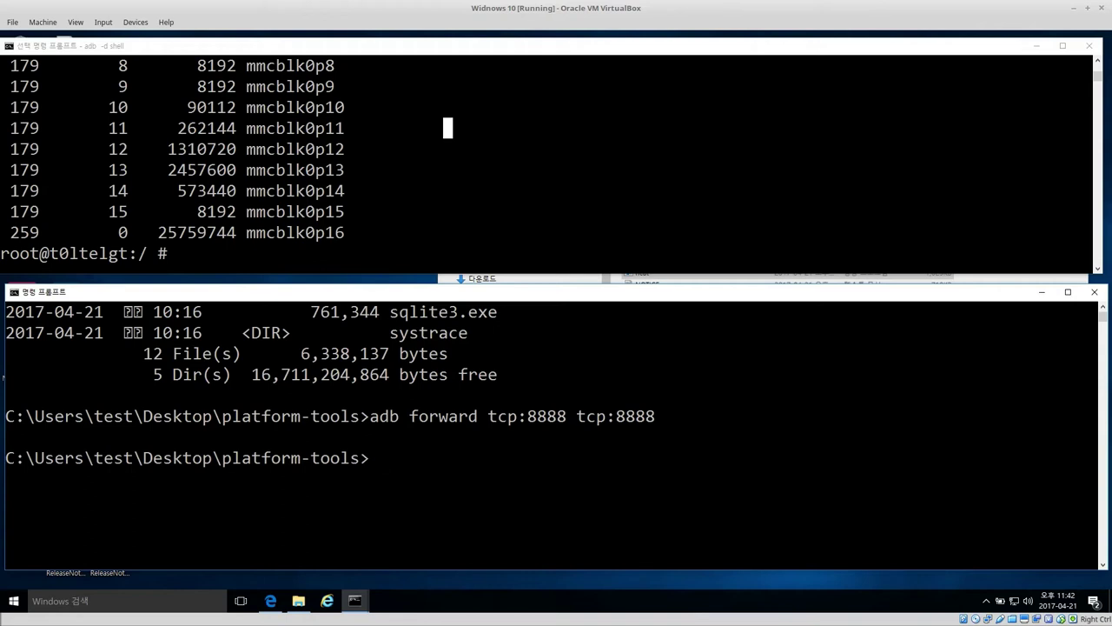
{"action": "left_click", "coordinate": [472, 163]}
Run dd if=/dev/block/mmcblk0 | busybox nc -l -p 8888 in the phone's root shell
{"action": "left_click", "coordinate": [370, 252]}
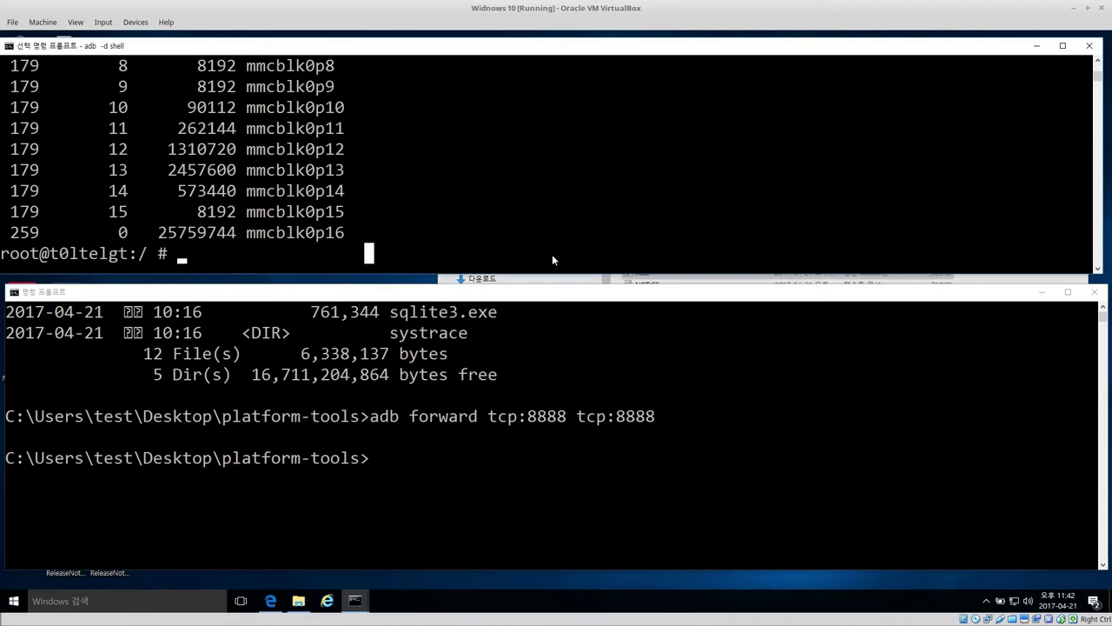
{"action": "type", "text": "dd"}
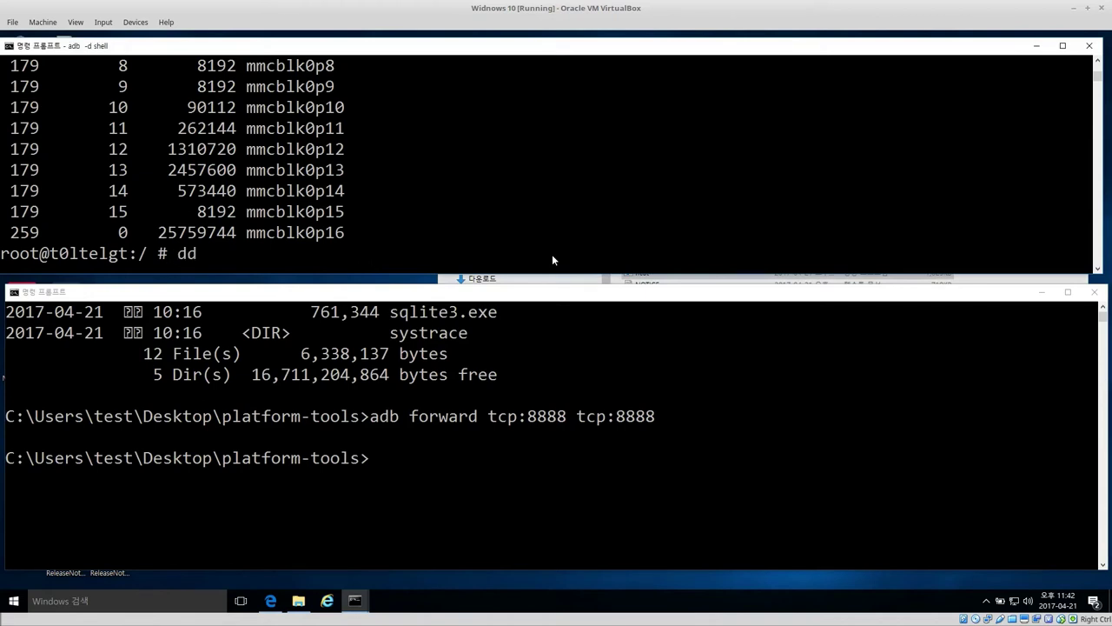
{"action": "type", "text": " if=/dev/block/mmclb"}
{"action": "key", "text": "BackSpace"}
{"action": "key", "text": "BackSpace"}
{"action": "type", "text": "blk0"}
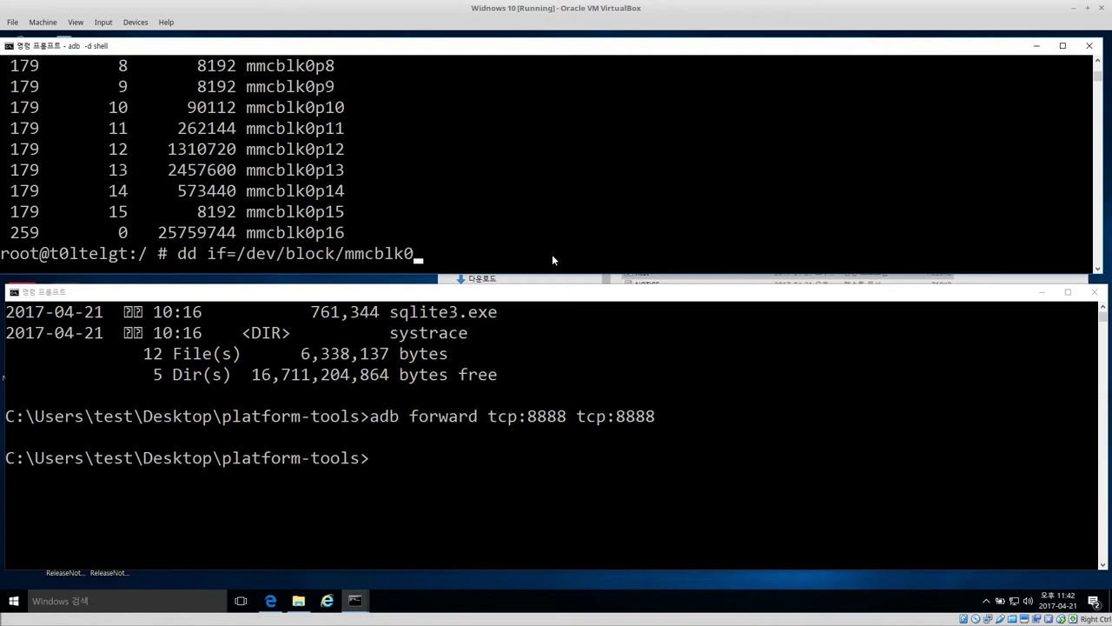
{"action": "type", "text": " | busybox nc -l -"}
{"action": "type", "text": "p 8888"}
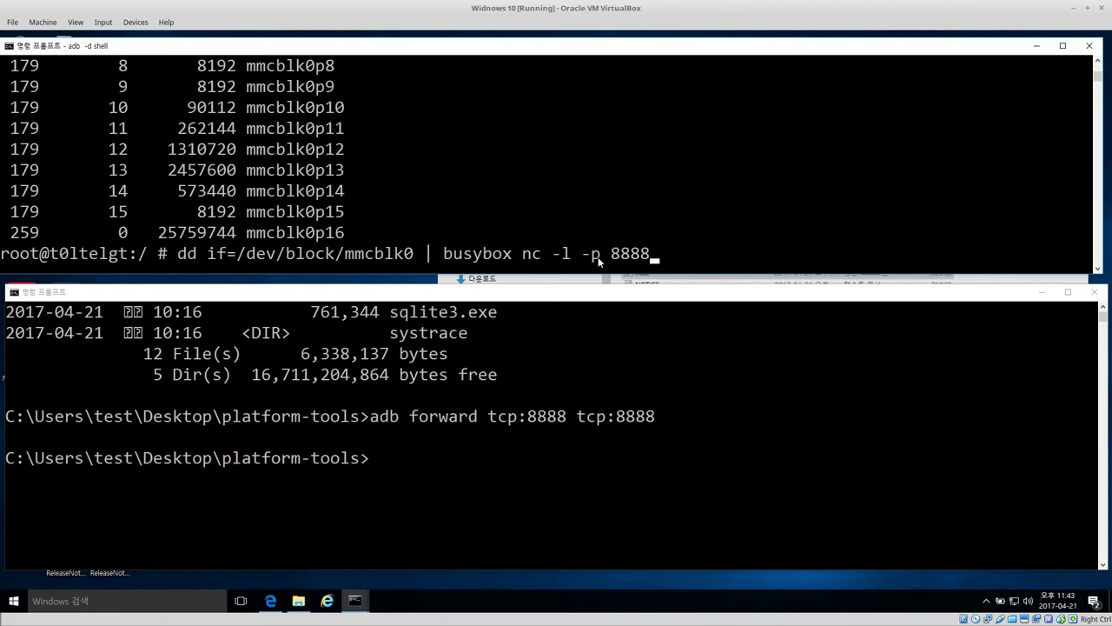
{"action": "left_click", "coordinate": [416, 458]}
{"action": "left_click", "coordinate": [705, 261]}
{"action": "left_click", "coordinate": [713, 252]}
{"action": "key", "text": "Return"}
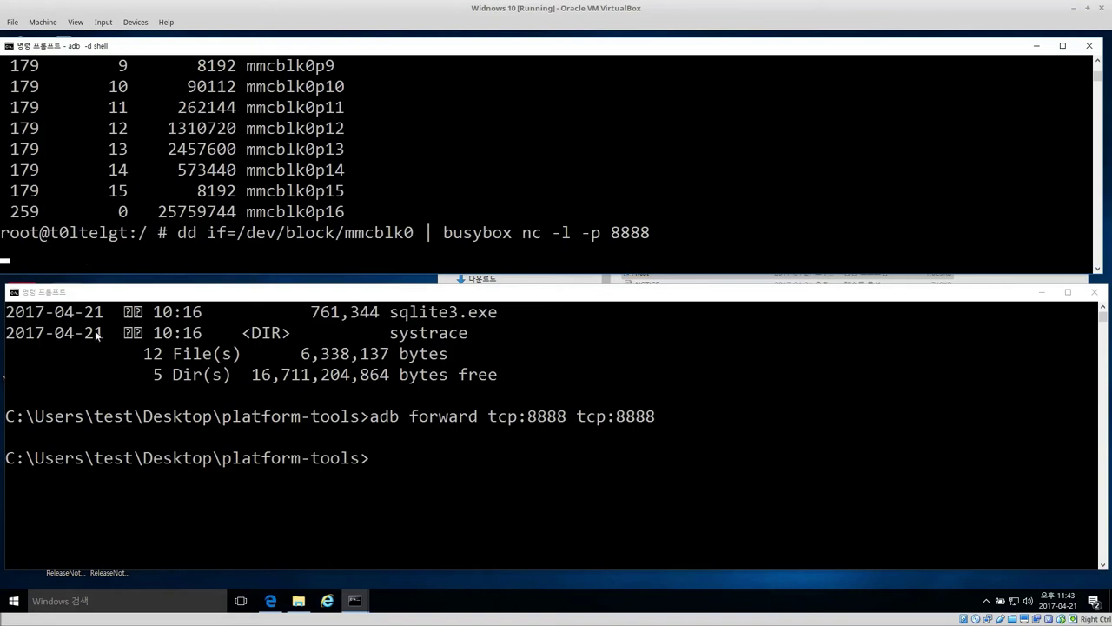
Enter ncat.exe 127.0.0.1 8888 > android.dd in the lower console and show platform-tools in File Explorer
{"action": "left_click", "coordinate": [400, 466]}
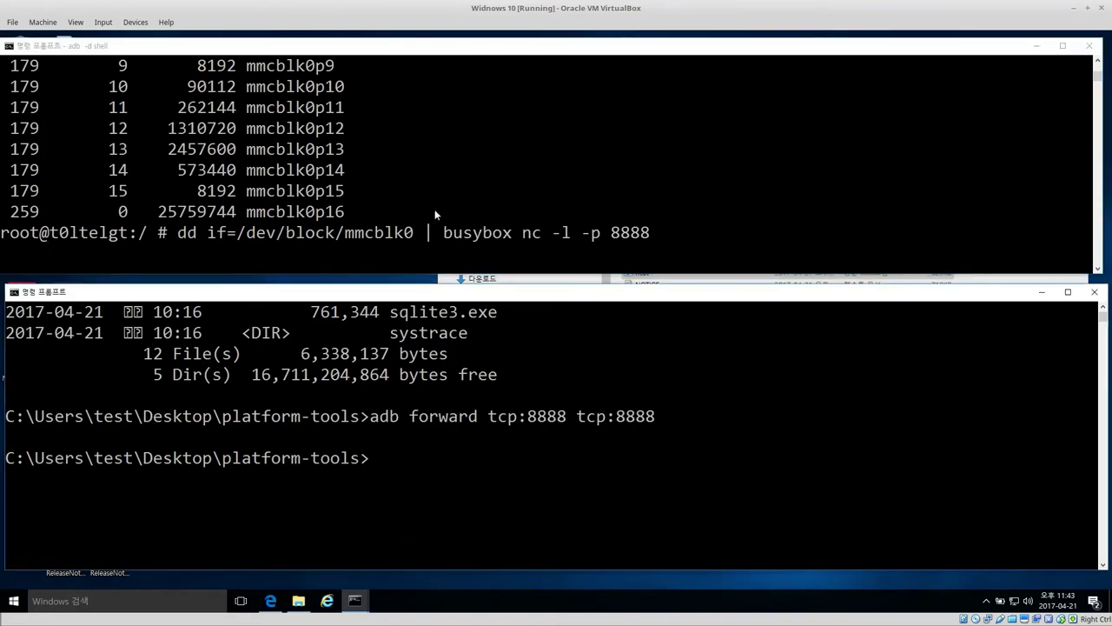
{"action": "left_click", "coordinate": [394, 466]}
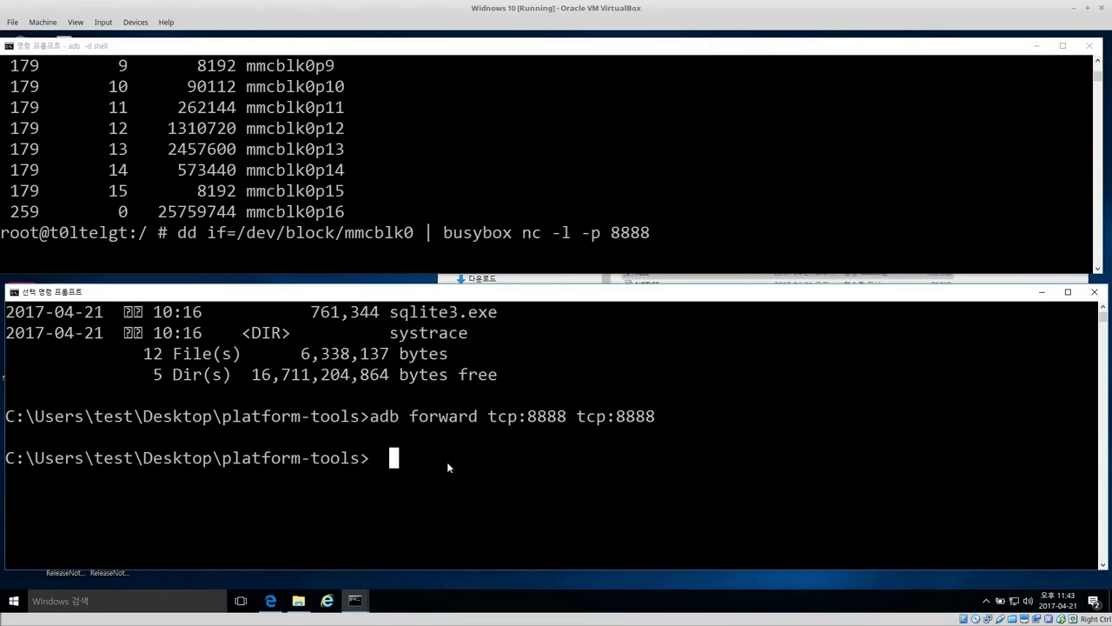
{"action": "left_click", "coordinate": [435, 461]}
{"action": "key", "text": "Escape"}
{"action": "type", "text": "nc"}
{"action": "key", "text": "BackSpace"}
{"action": "key", "text": "BackSpace"}
{"action": "type", "text": "ncat.exe"}
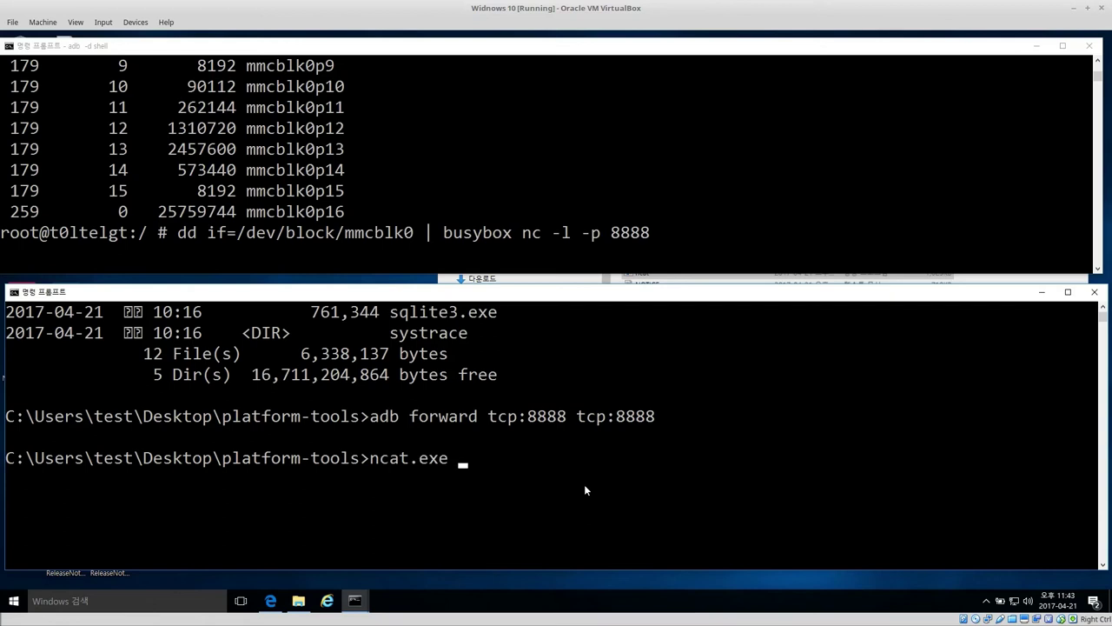
{"action": "type", "text": " 127.0.0."}
{"action": "type", "text": "1 8888"}
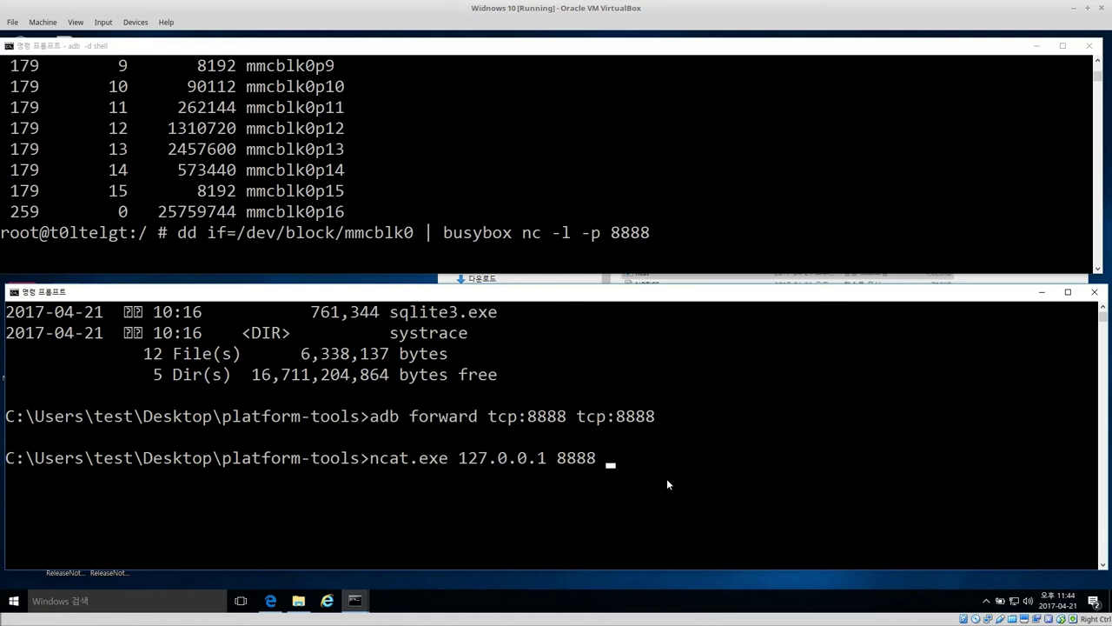
{"action": "type", "text": "> android"}
{"action": "type", "text": ".dd"}
{"action": "left_click", "coordinate": [299, 601]}
{"action": "left_click", "coordinate": [706, 332]}
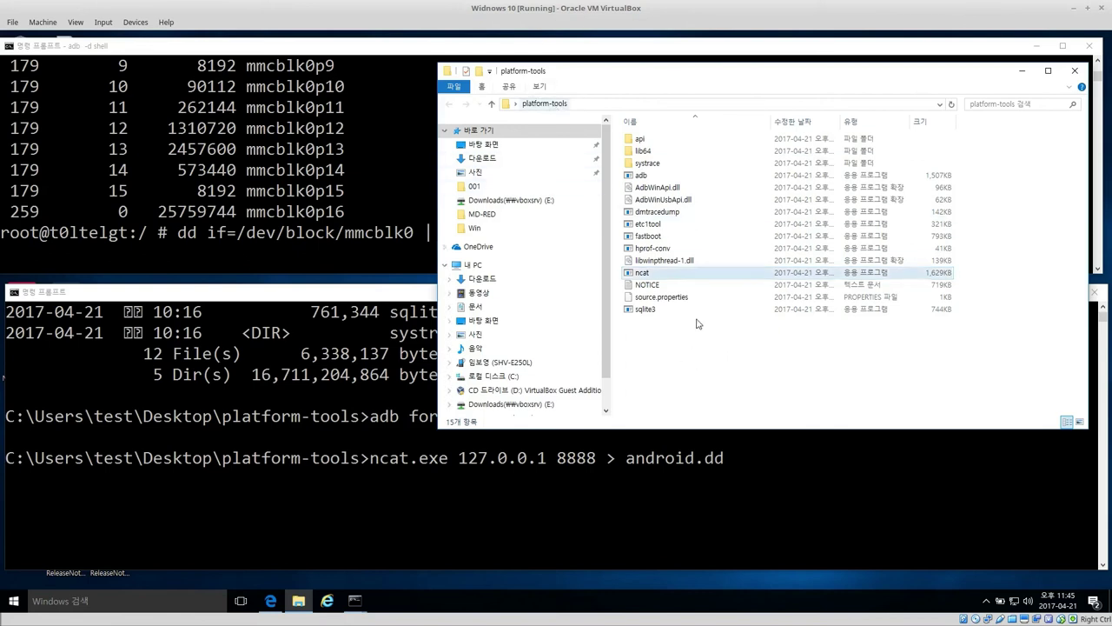
Run ncat and check that android.dd in platform-tools grows to about 21,972 KB
{"action": "left_click", "coordinate": [665, 490]}
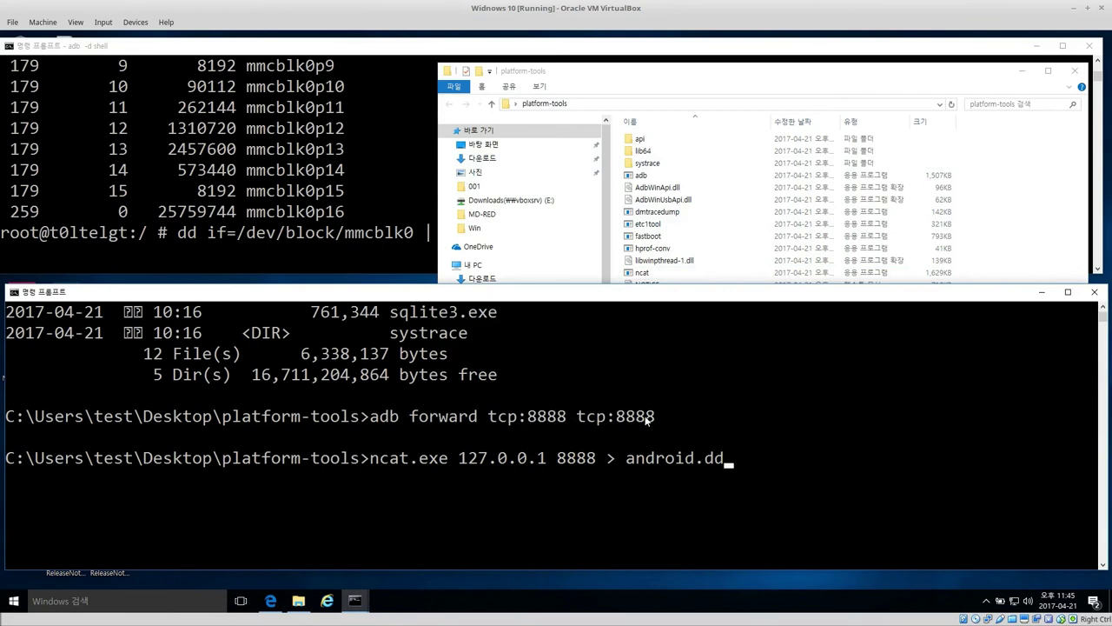
{"action": "key", "text": "Return"}
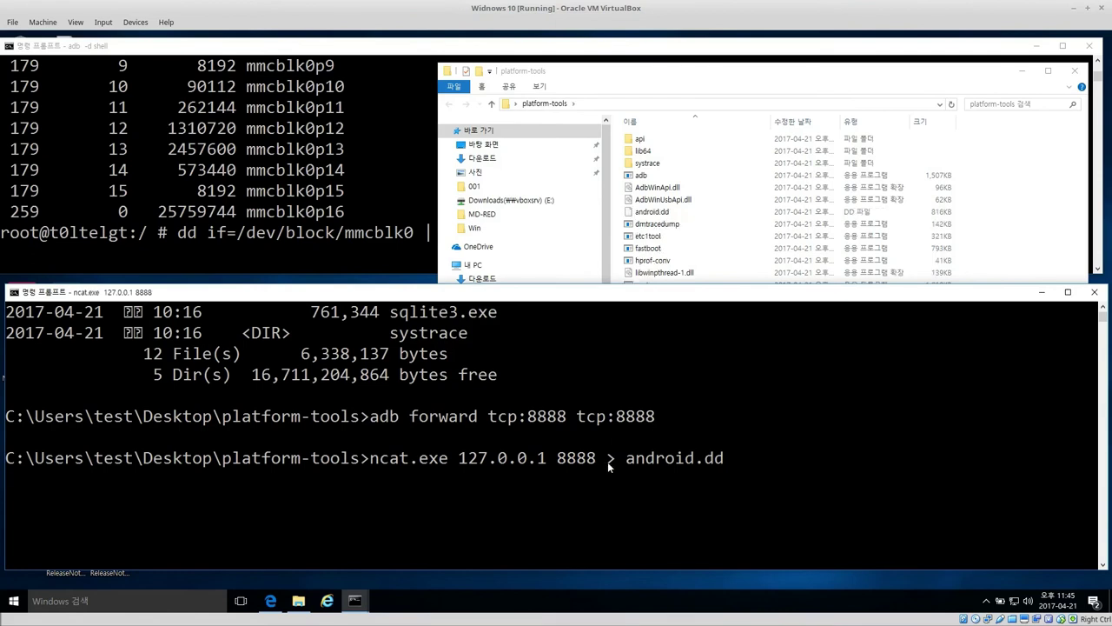
{"action": "left_click", "coordinate": [315, 248]}
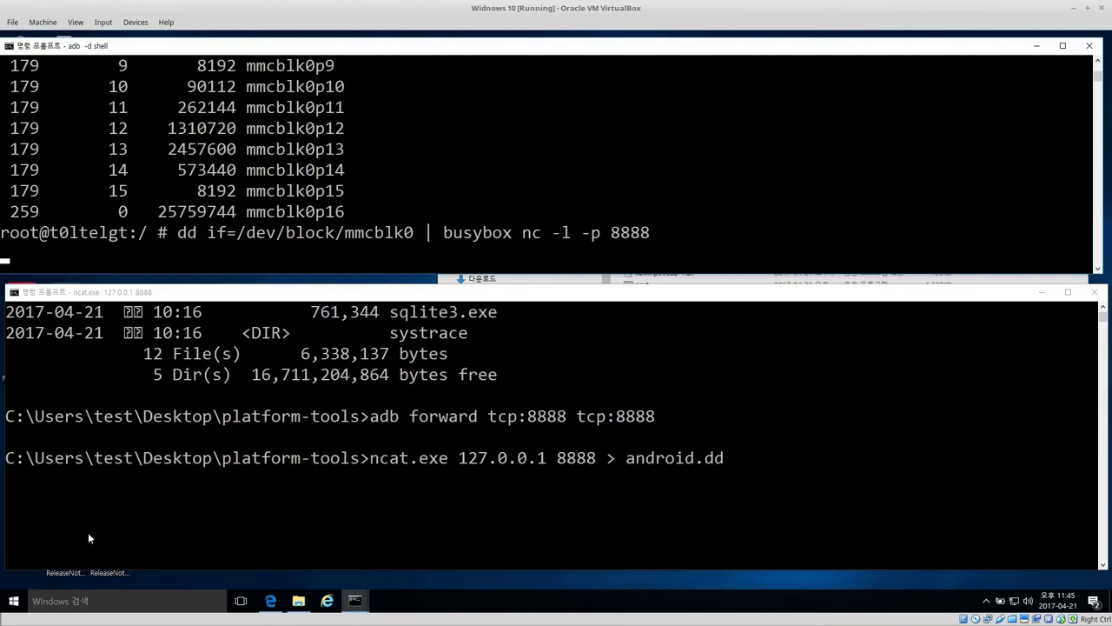
{"action": "left_click", "coordinate": [38, 479]}
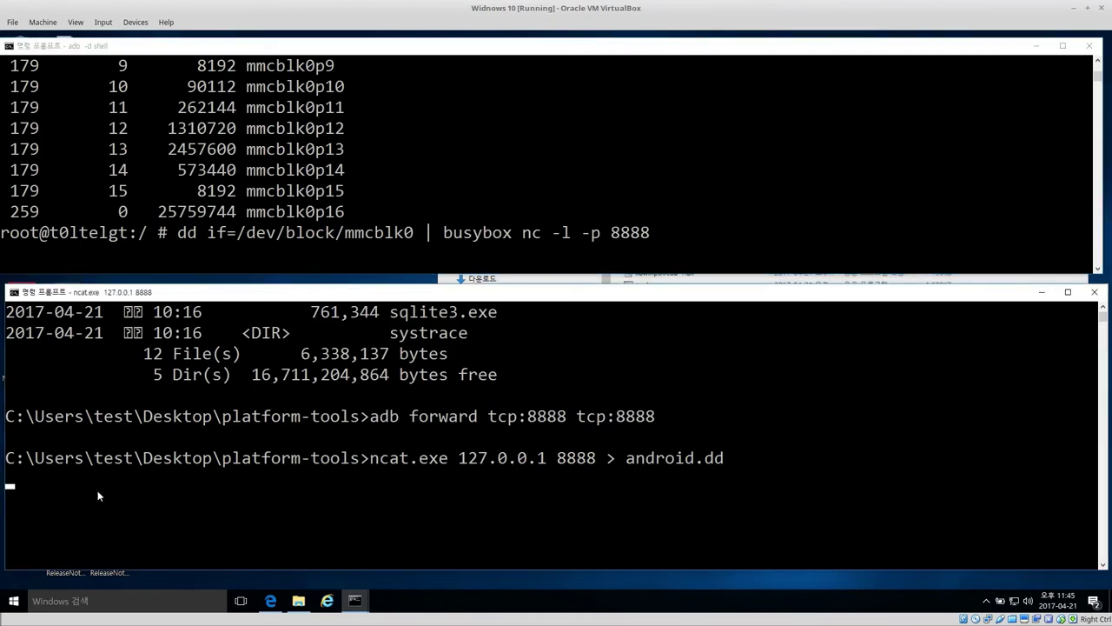
{"action": "left_click", "coordinate": [298, 600]}
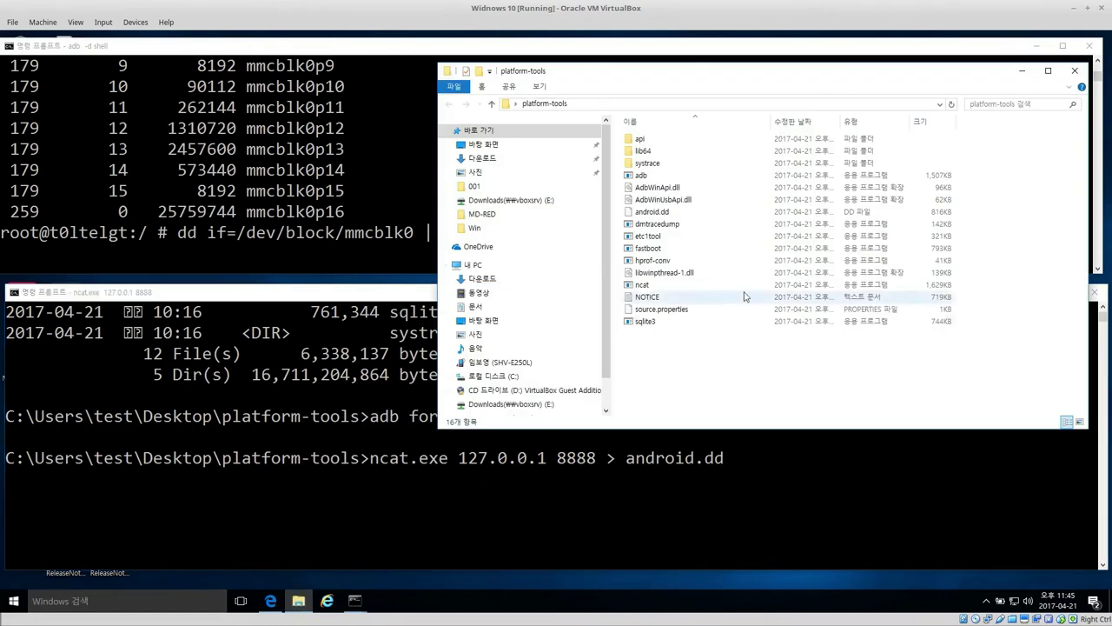
{"action": "left_click", "coordinate": [647, 212]}
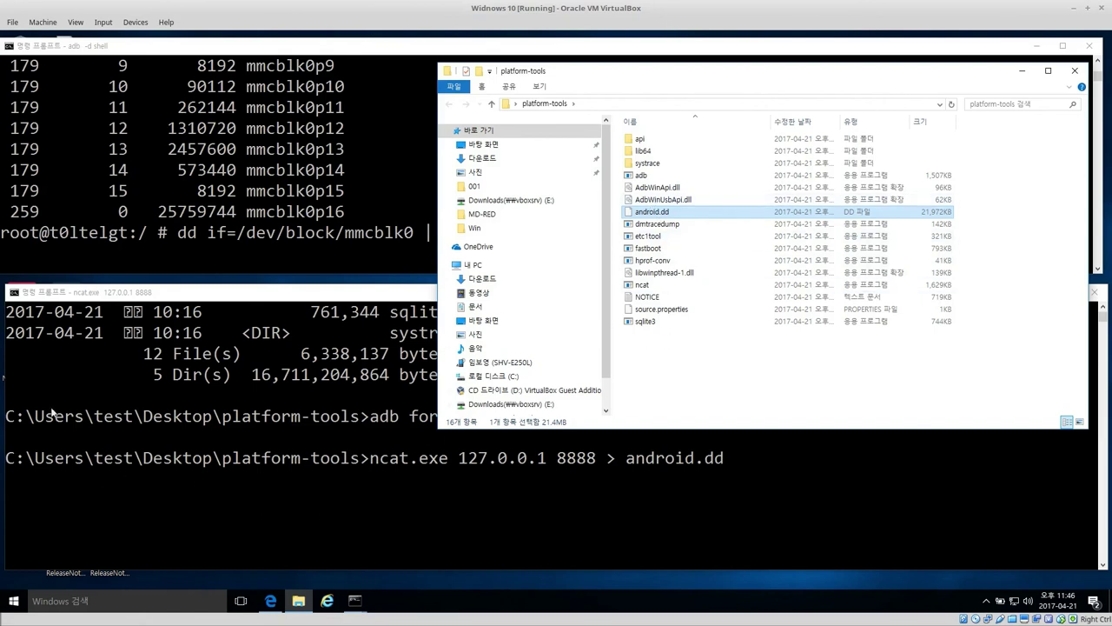
{"action": "left_click", "coordinate": [148, 234]}
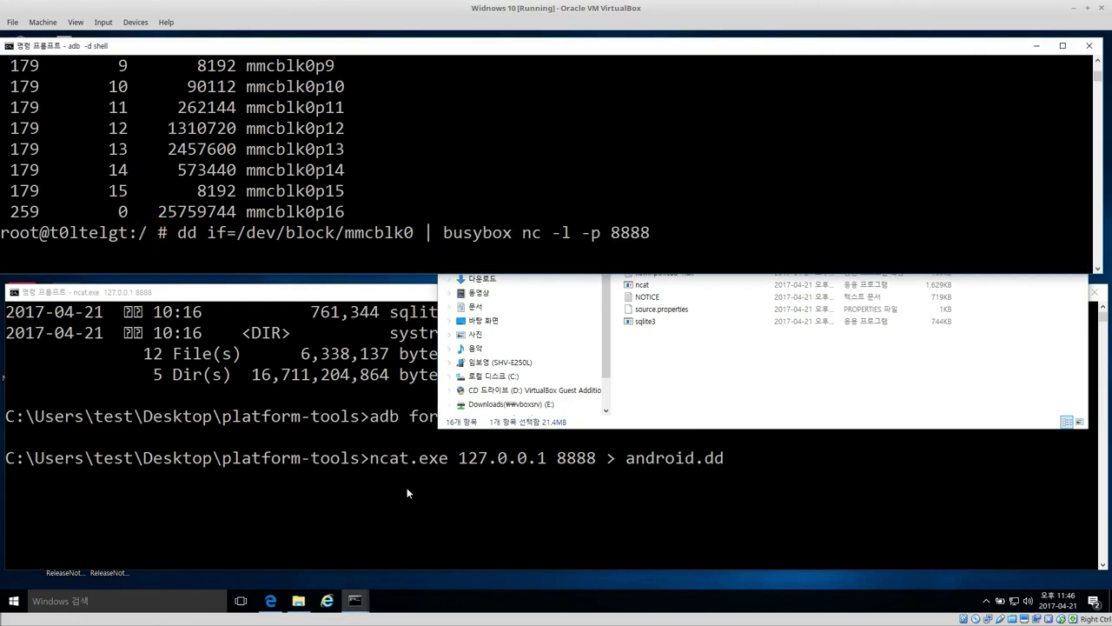
{"action": "left_click", "coordinate": [407, 489]}
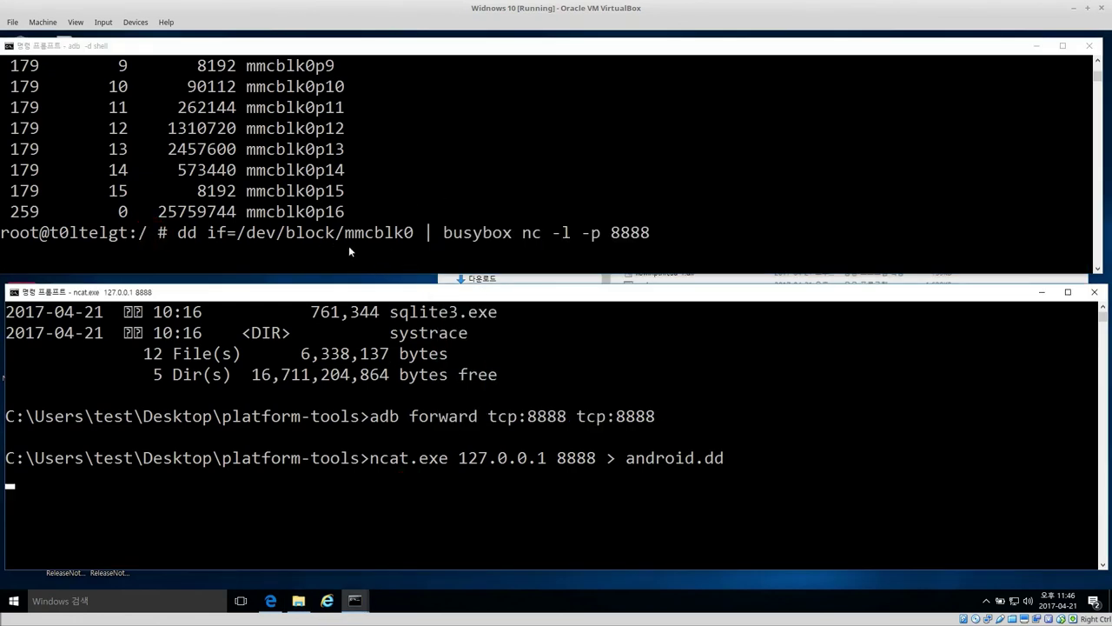